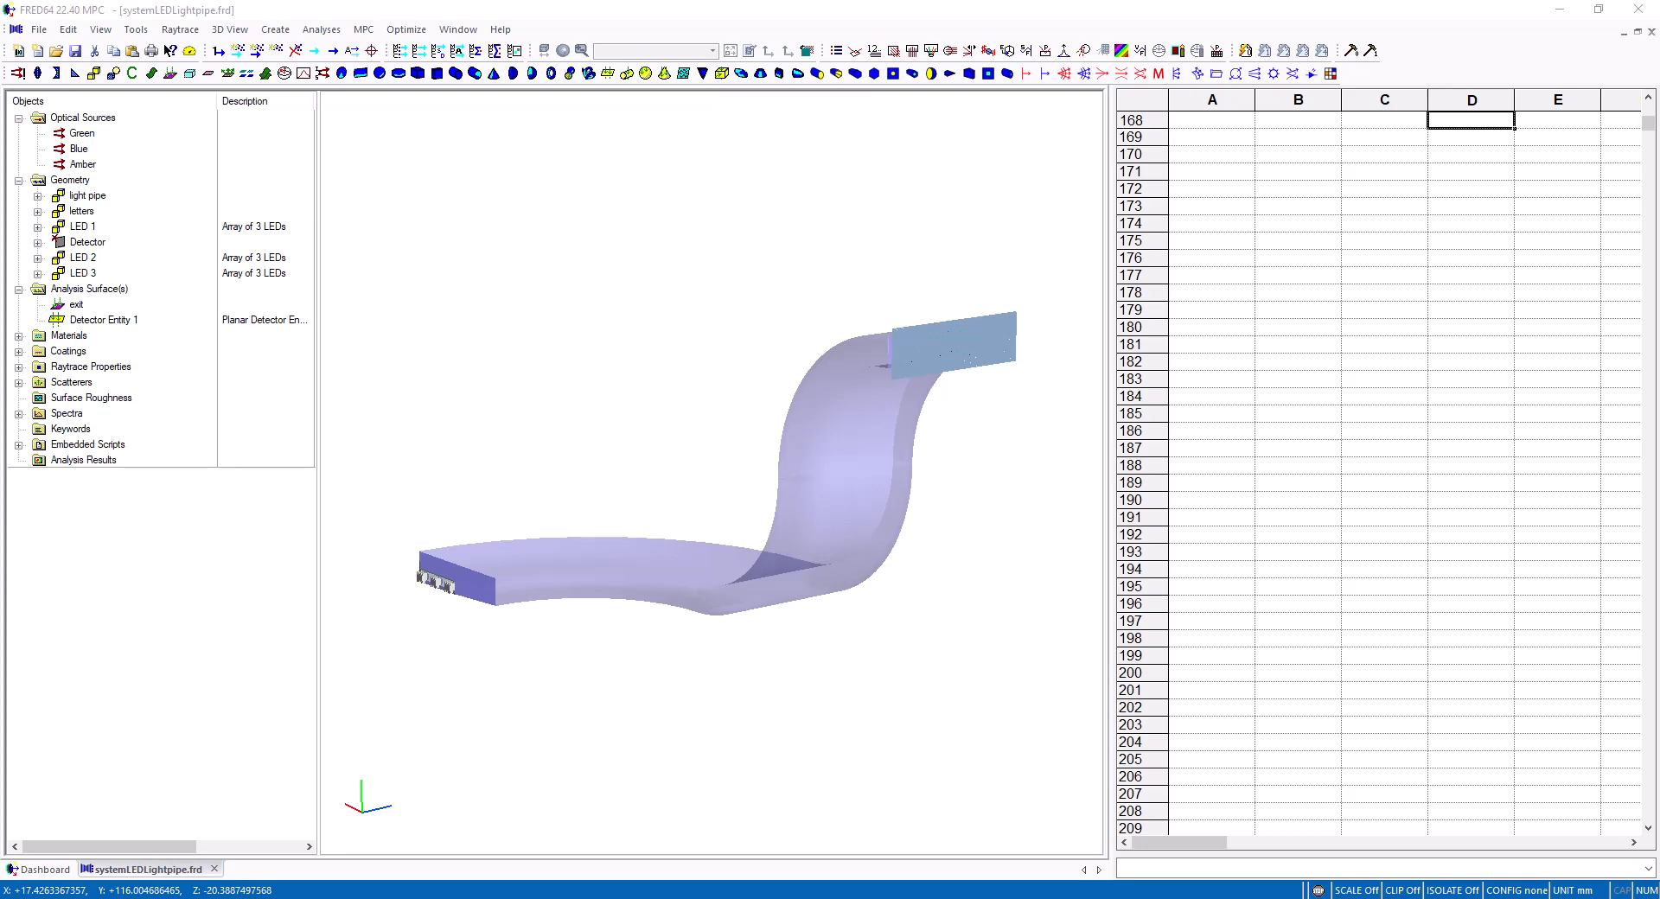
Trace the CPU-generated rays with MPC and examine the total, launch and post-launch times in the output report.
left_click(400, 51)
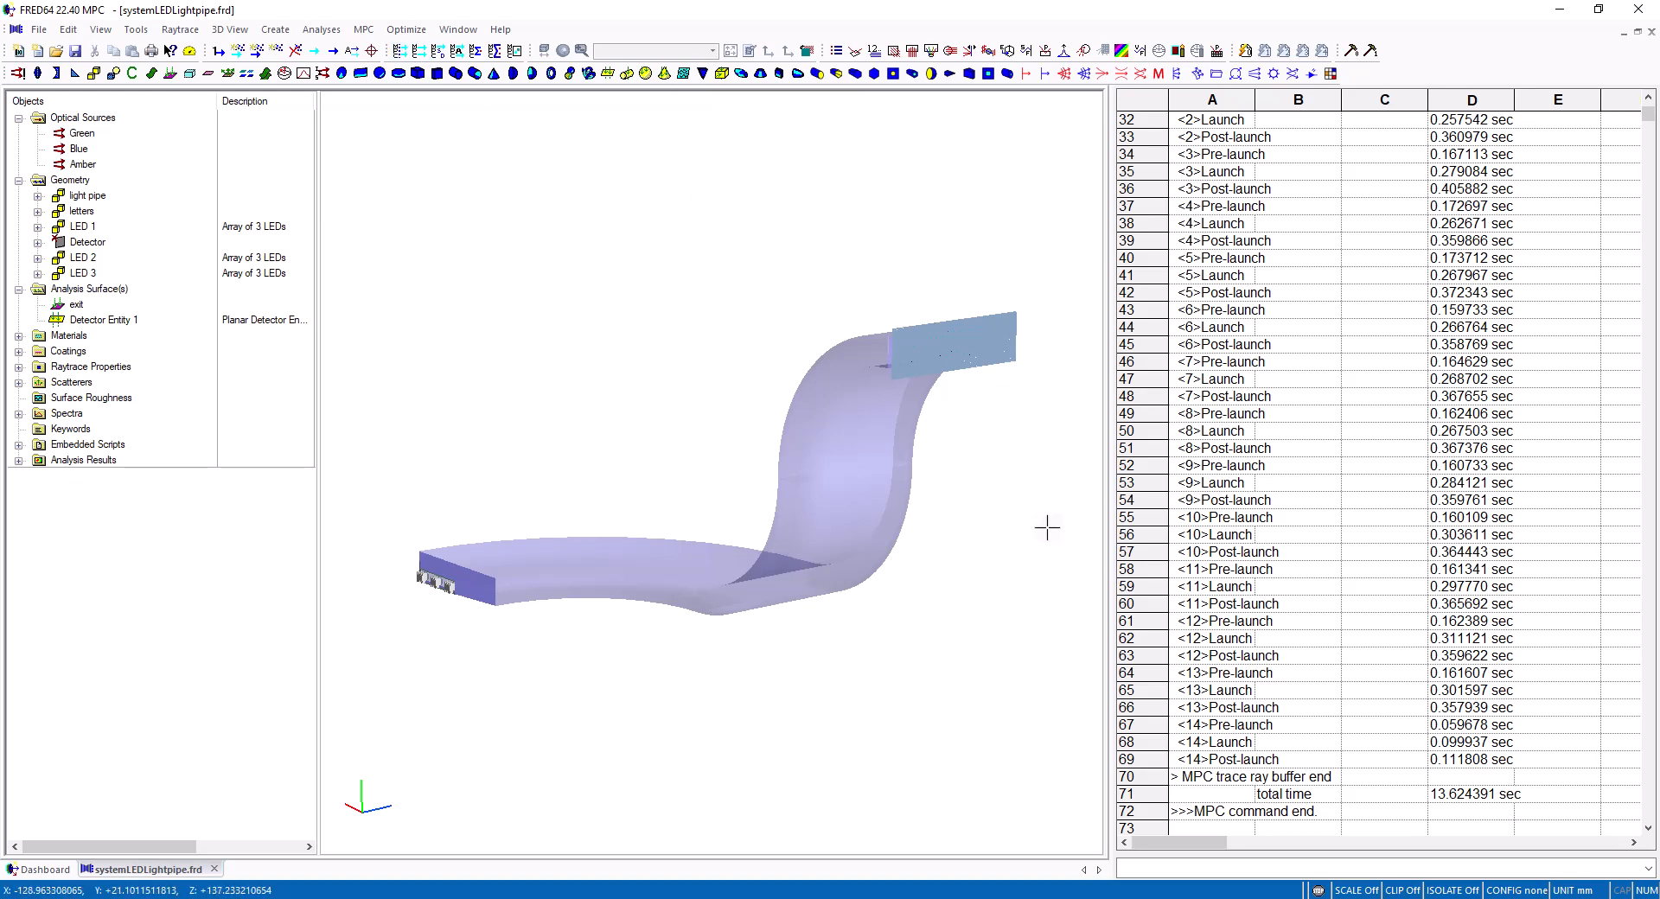
left_click(1453, 798)
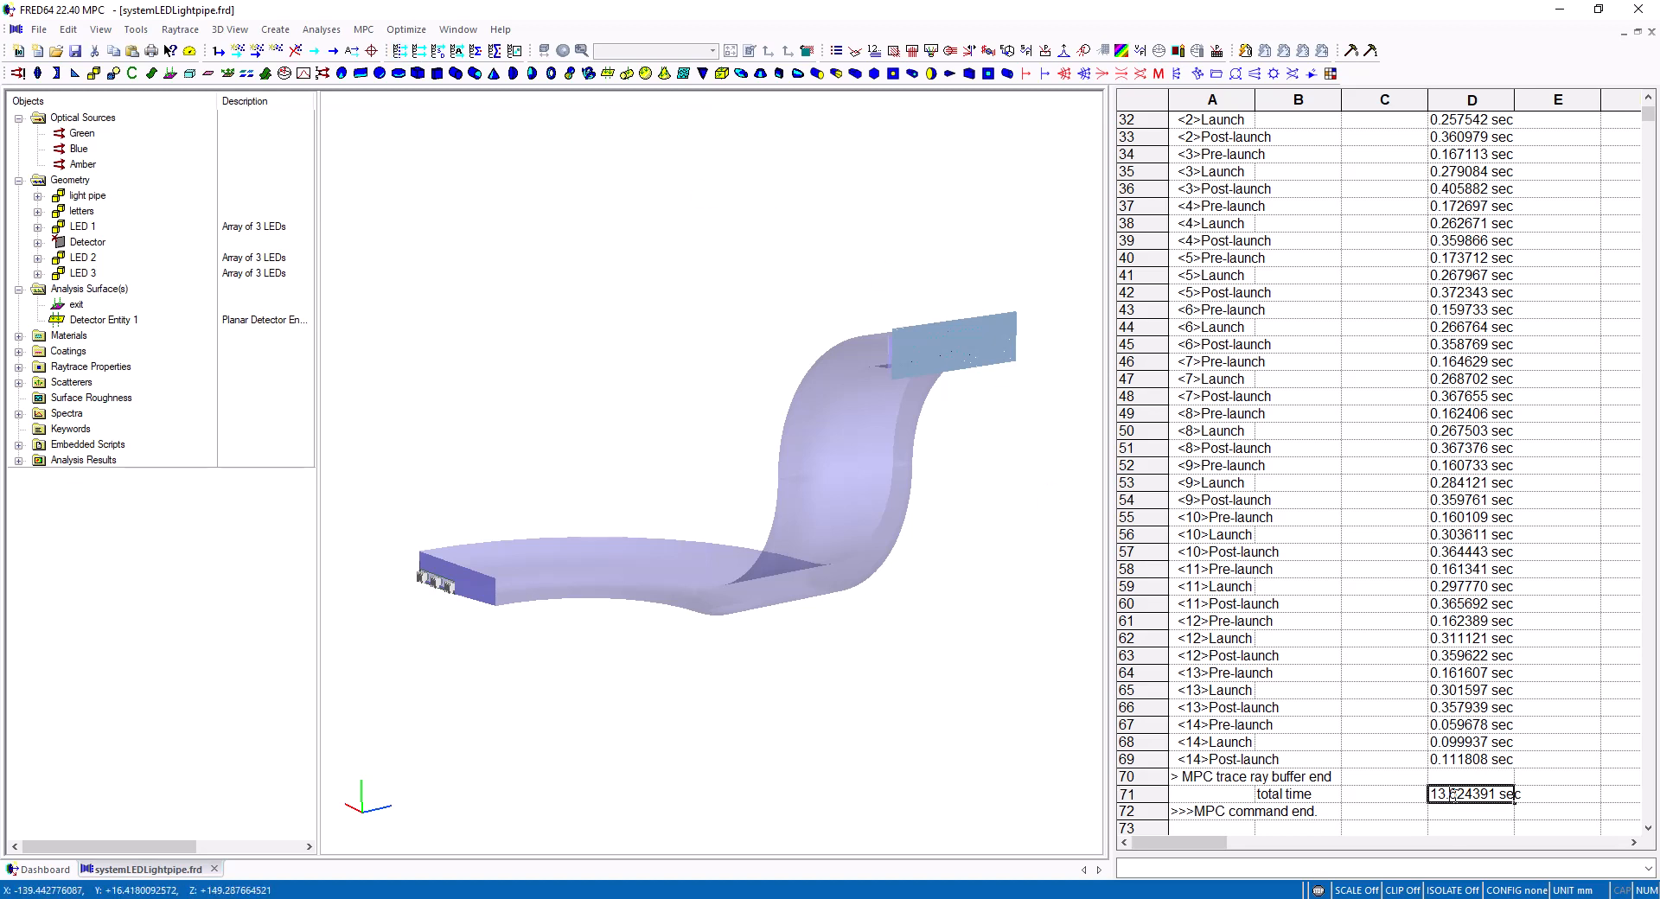
left_click(1252, 519)
left_click(1282, 538)
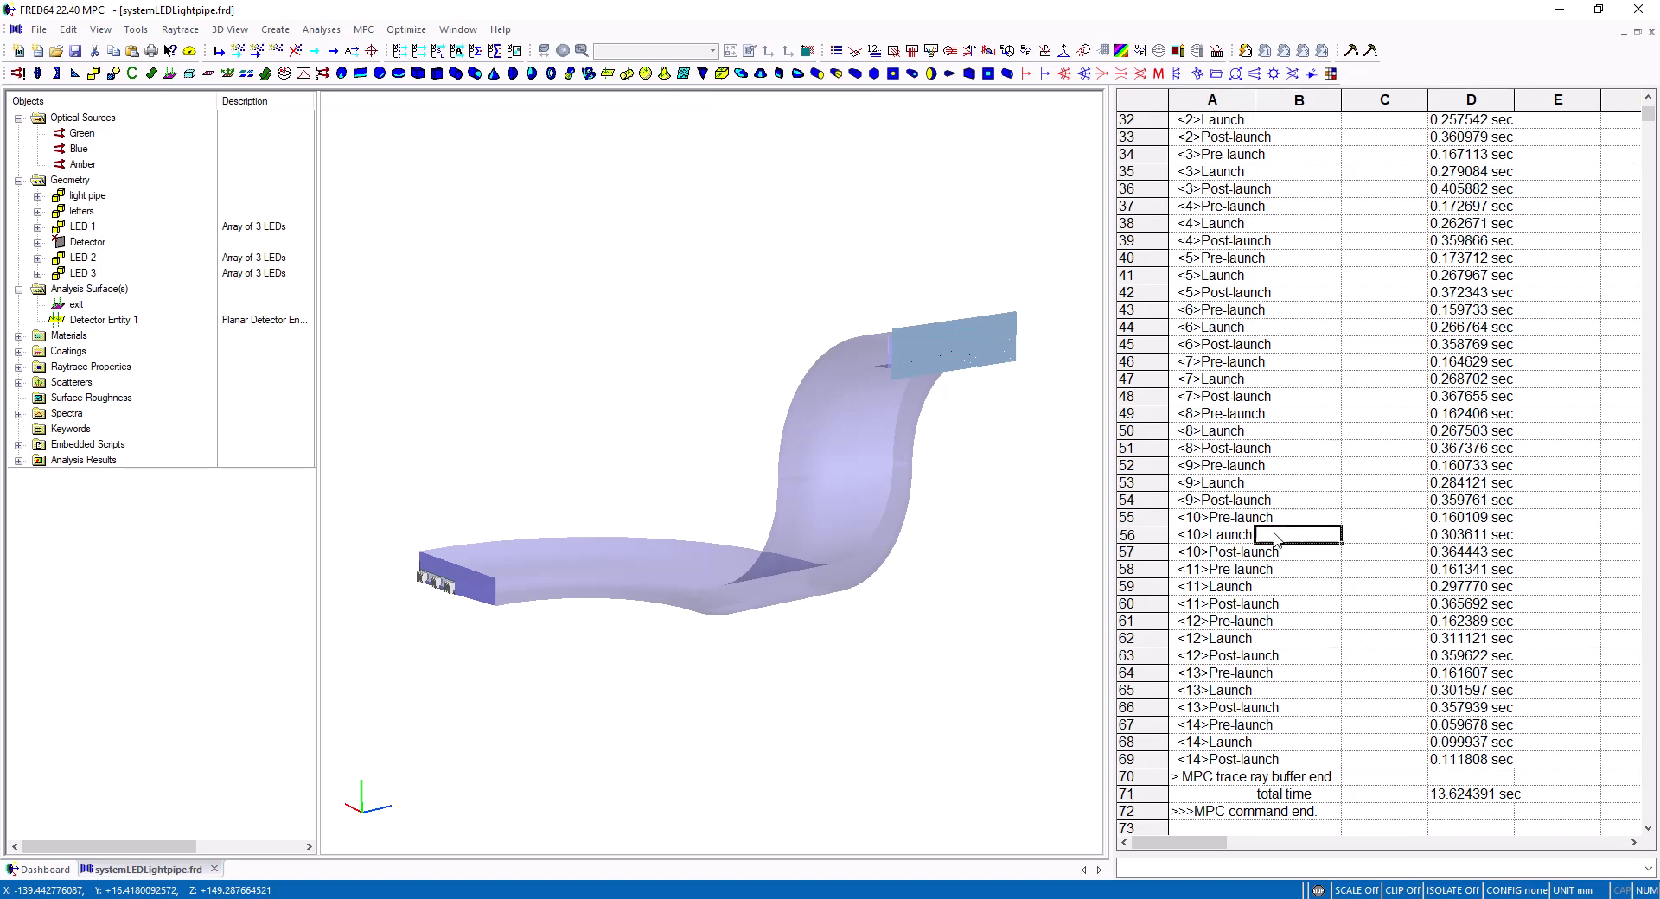
left_click(1286, 554)
left_click(1477, 553)
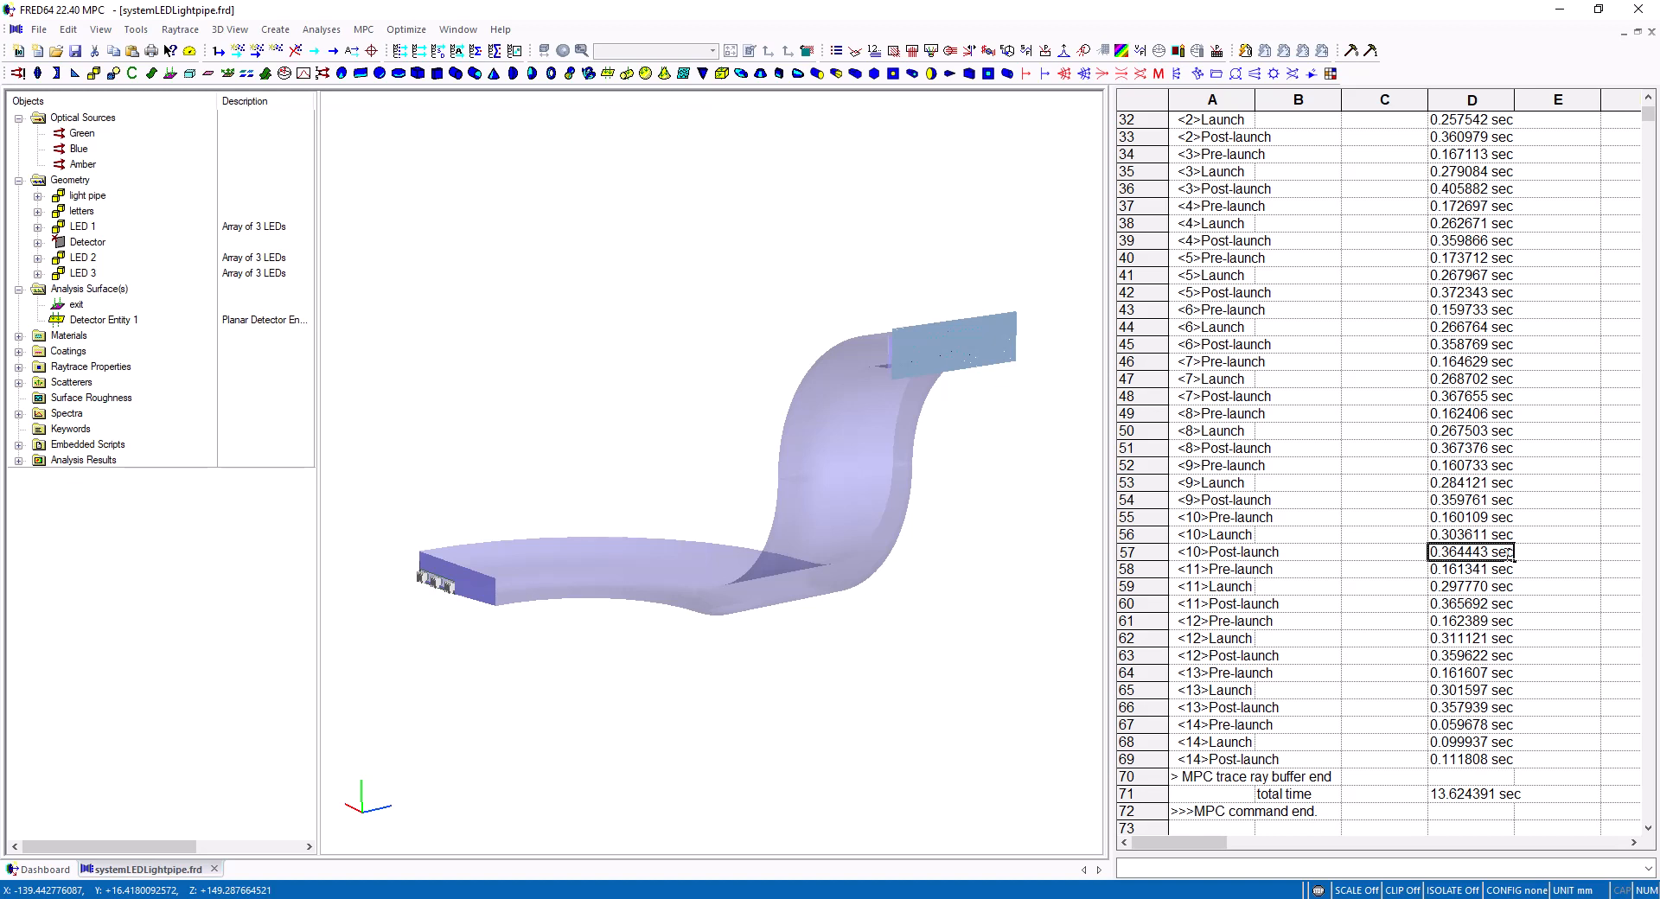
left_click(1454, 533)
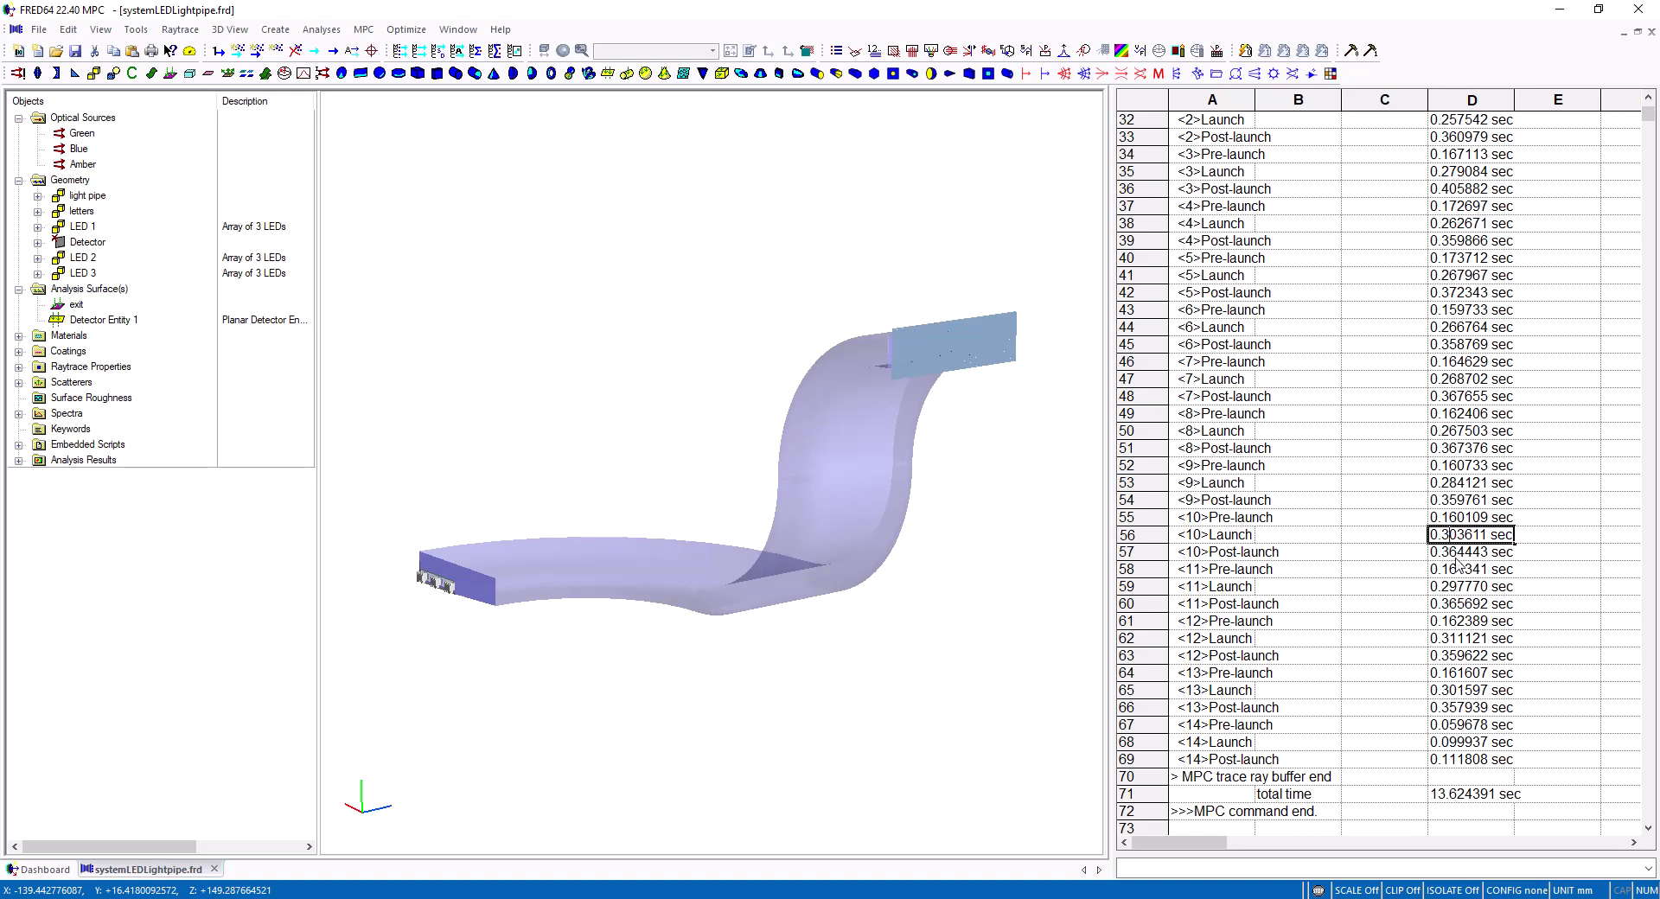
left_click(1456, 555)
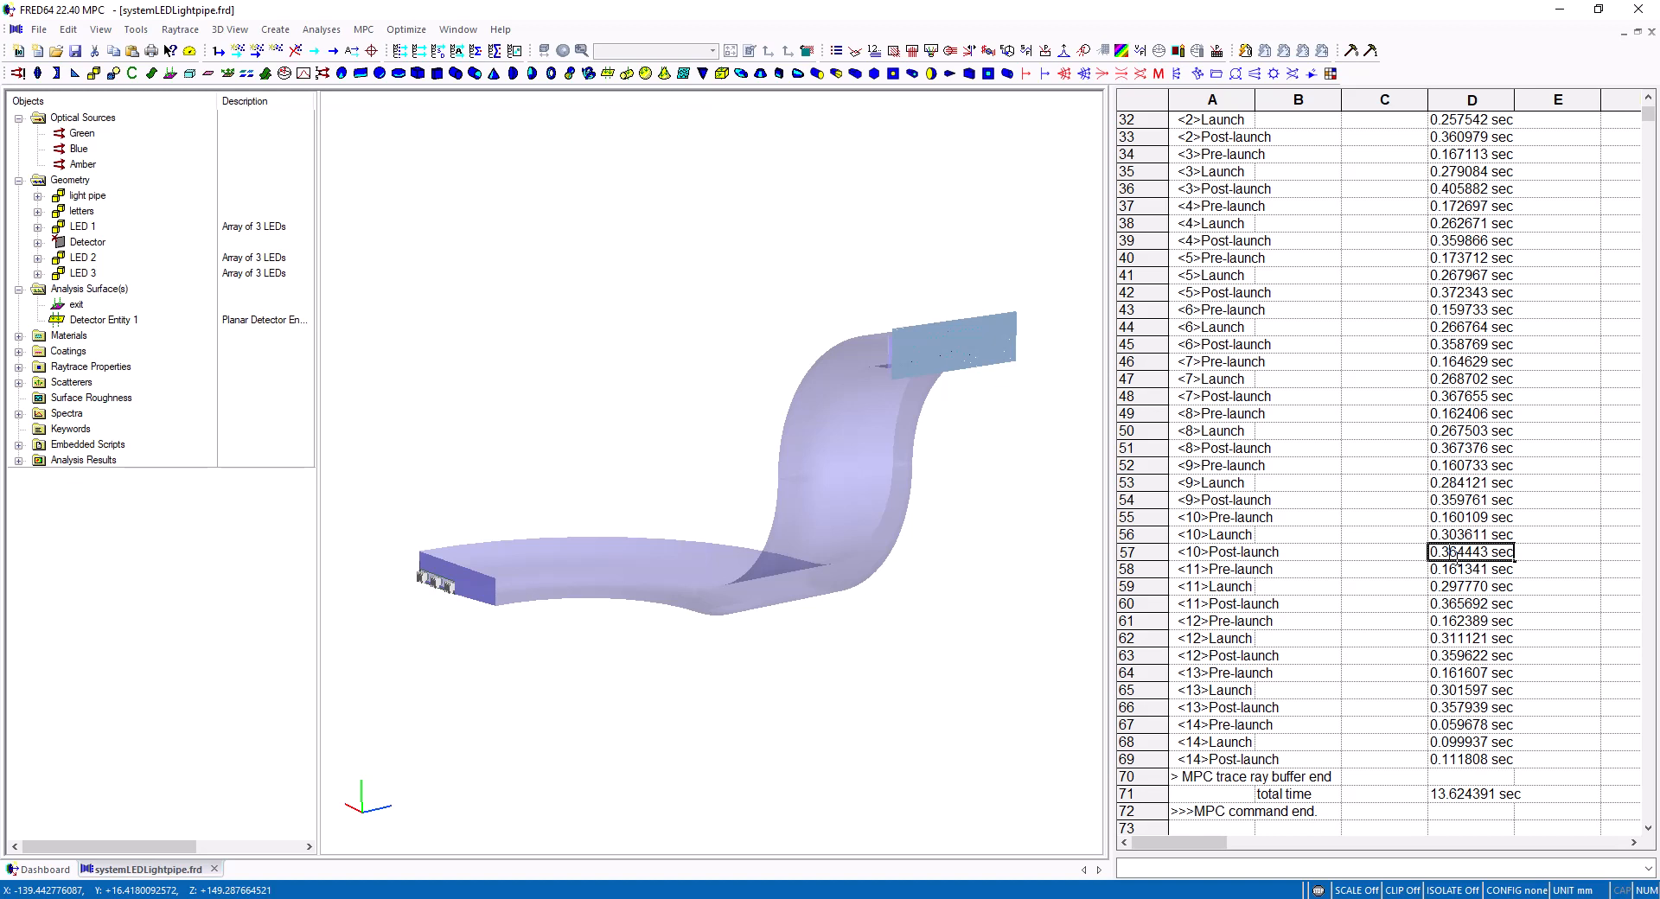
Display the Detector Entity 1 irradiance plot from the analysis results and return to the light pipe model.
left_click(18, 460)
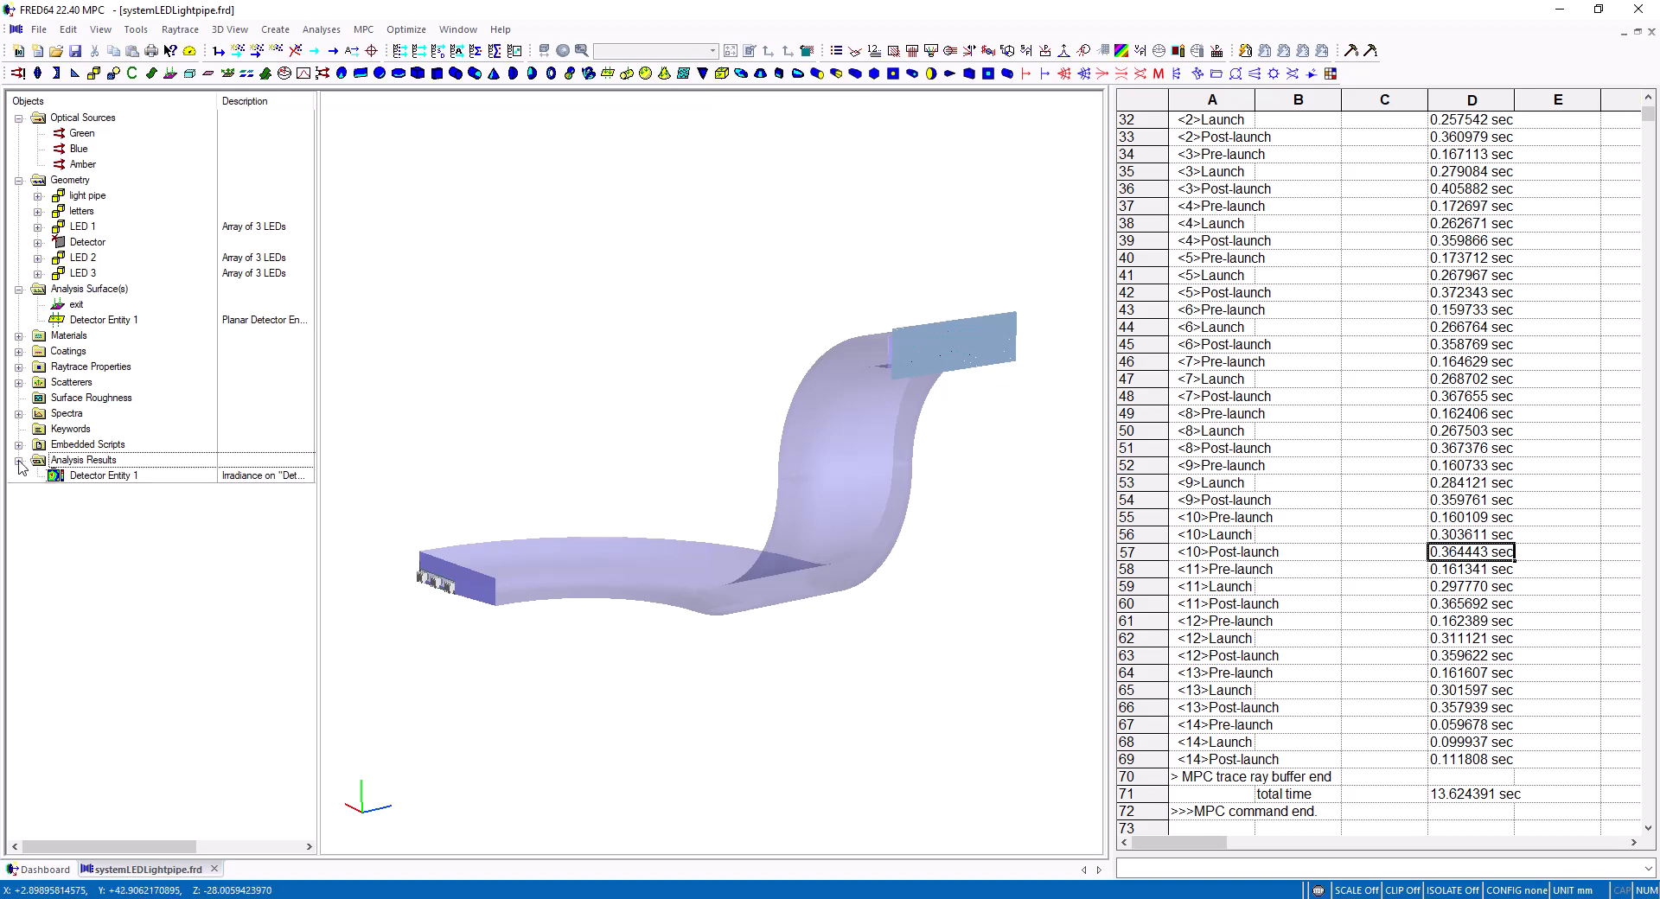
double_click(111, 480)
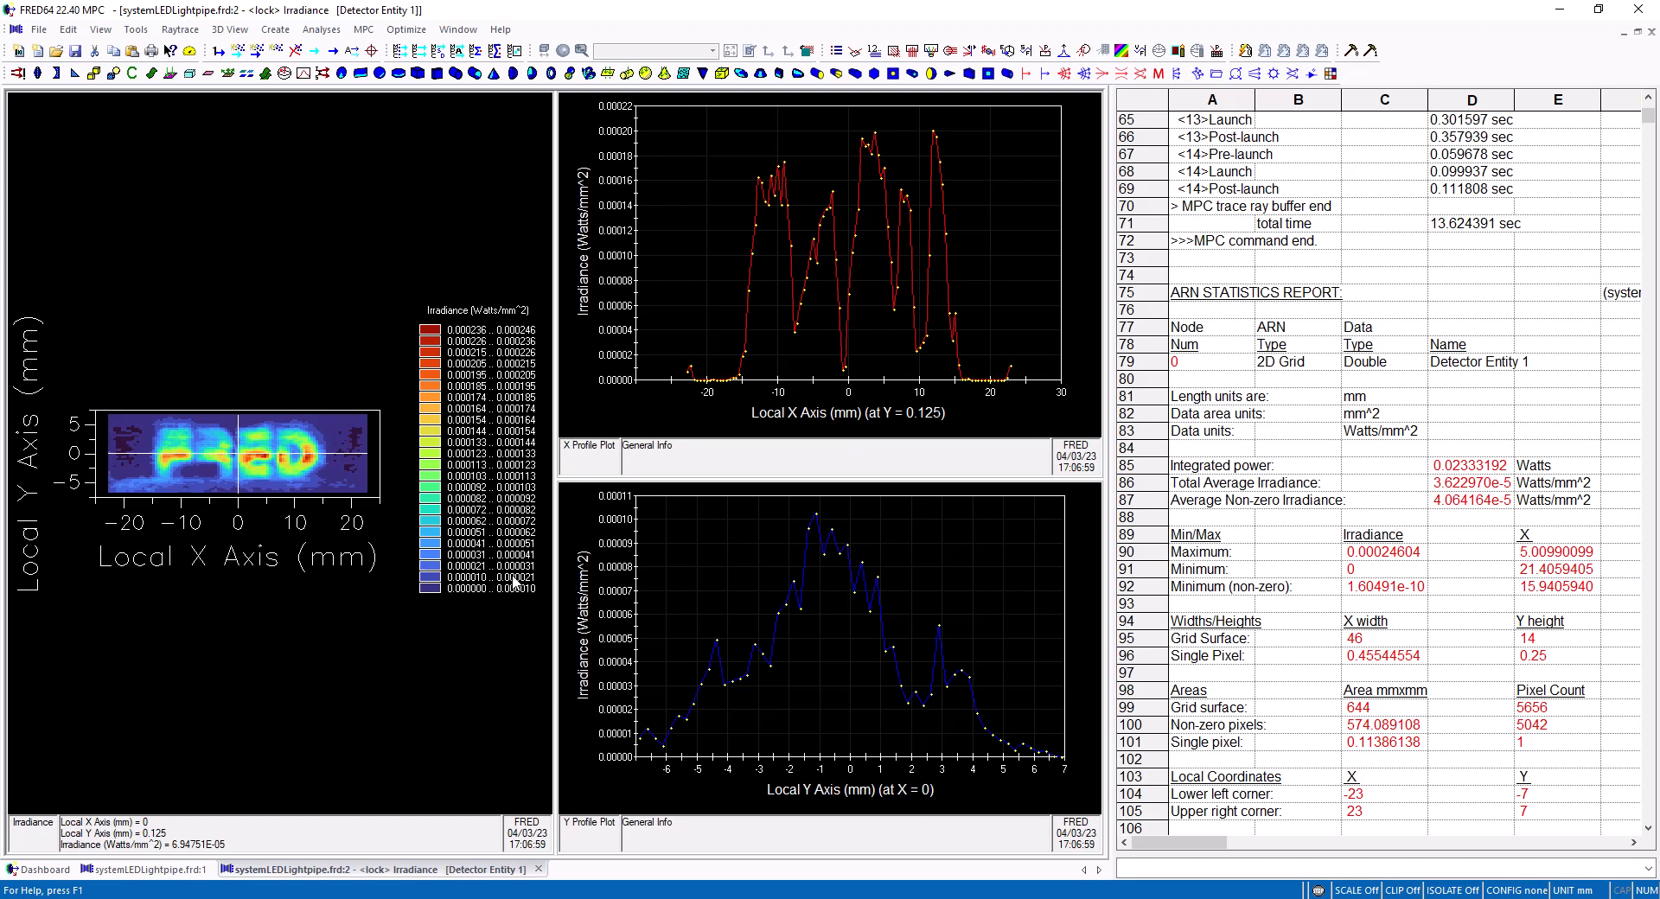
left_click(150, 870)
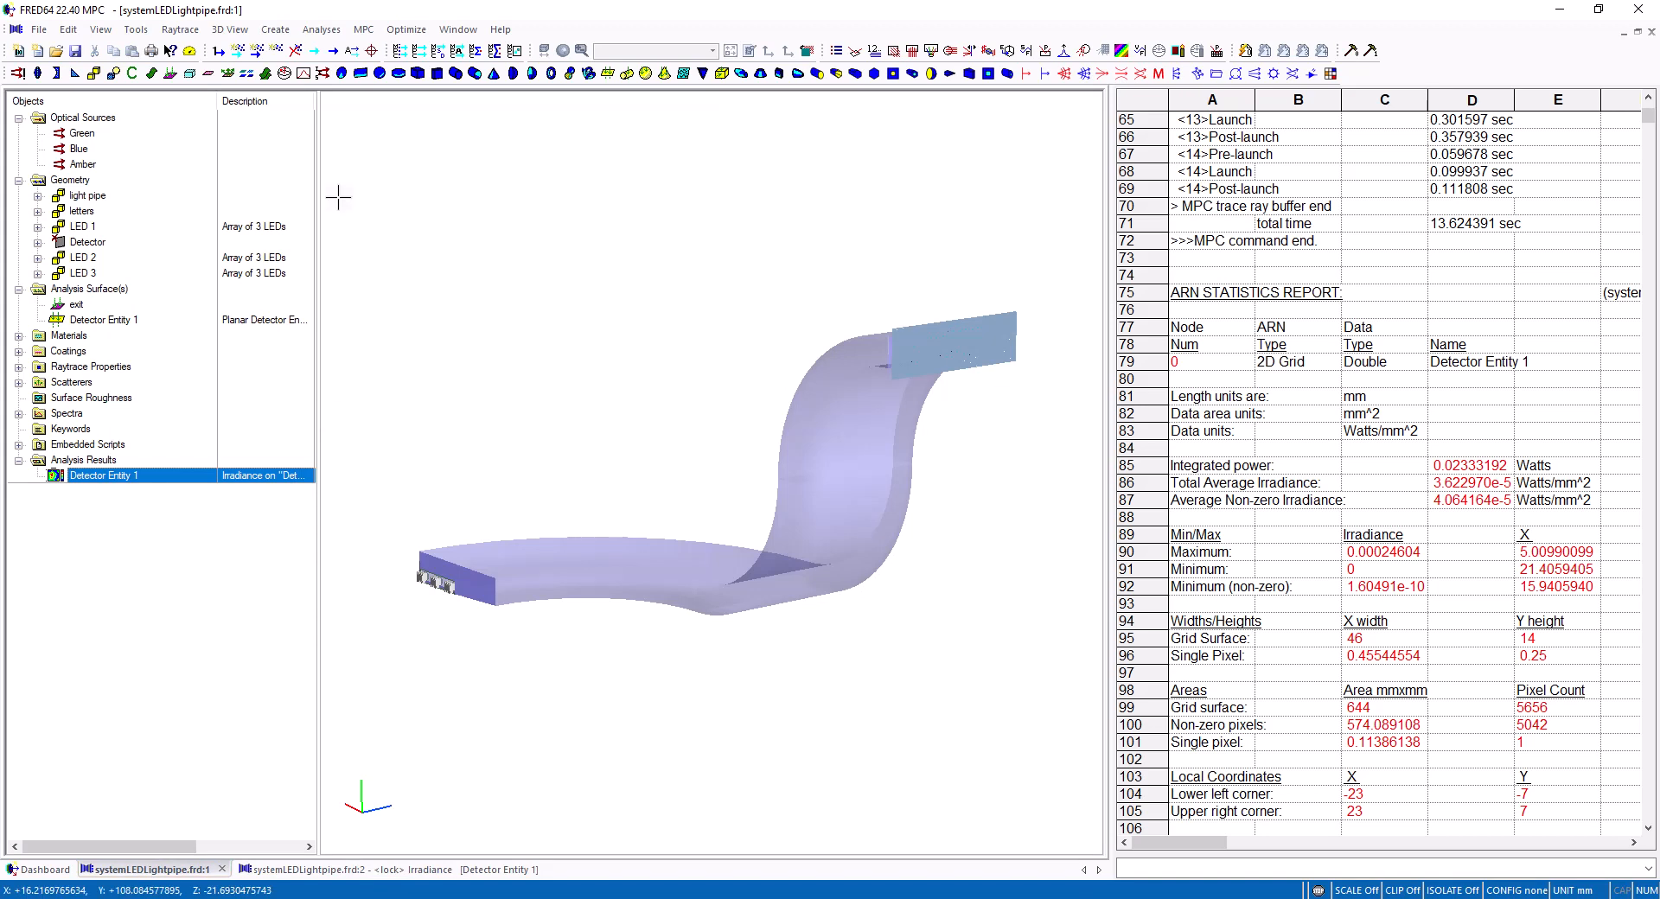
Plot the color image on the exit analysis surface, close the plot and return to the model.
left_click(323, 32)
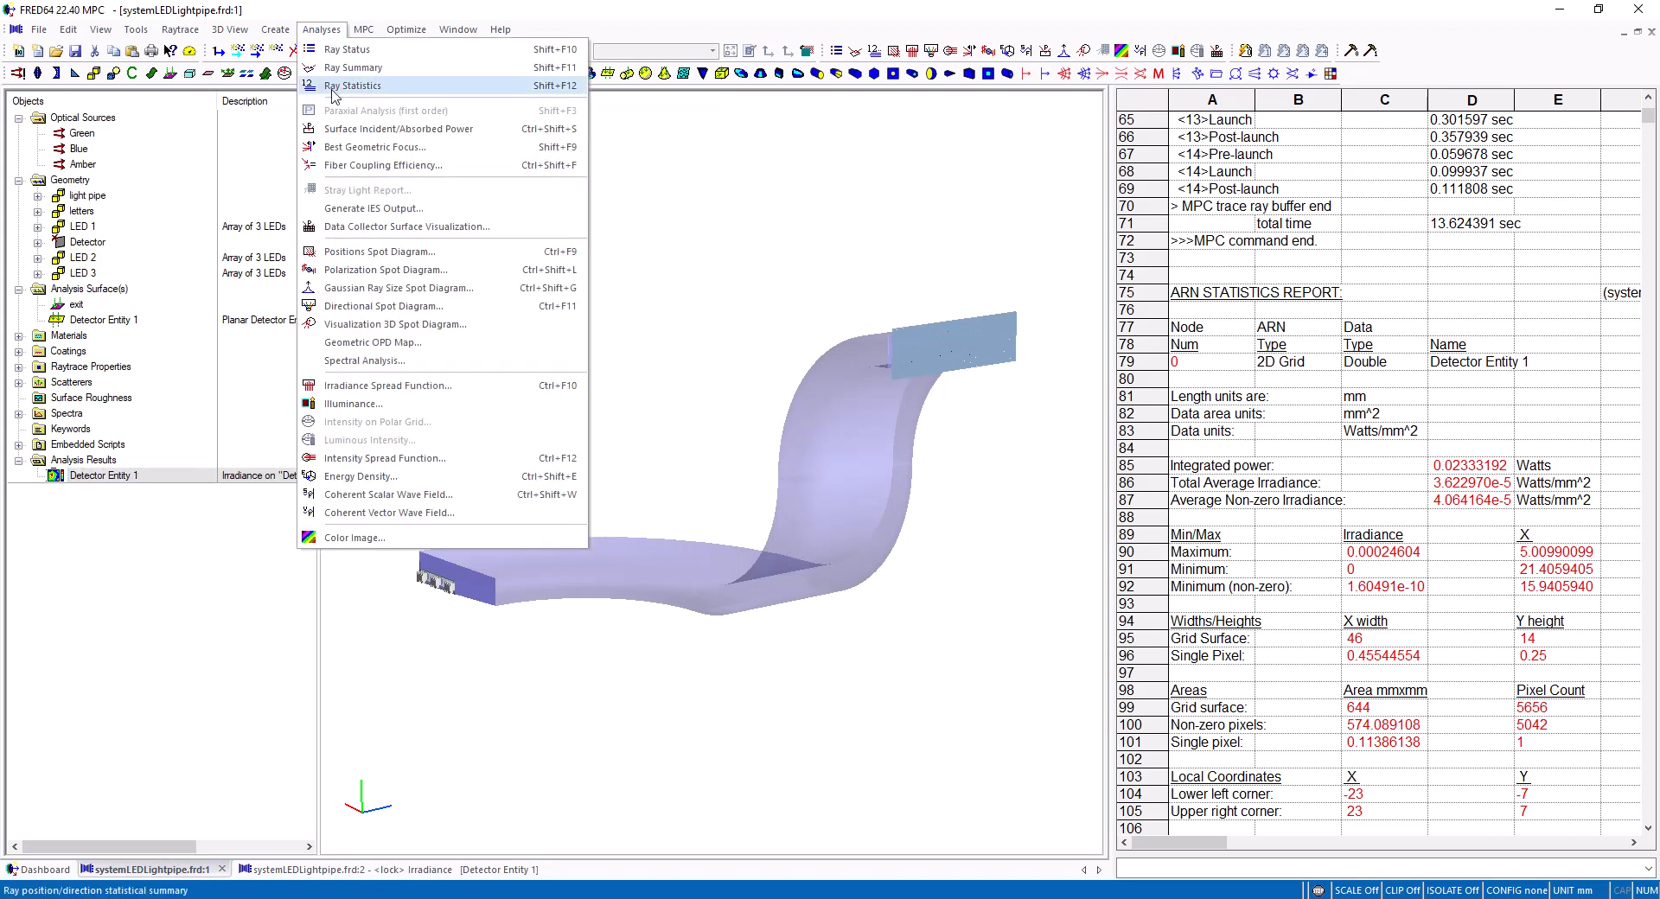
left_click(419, 545)
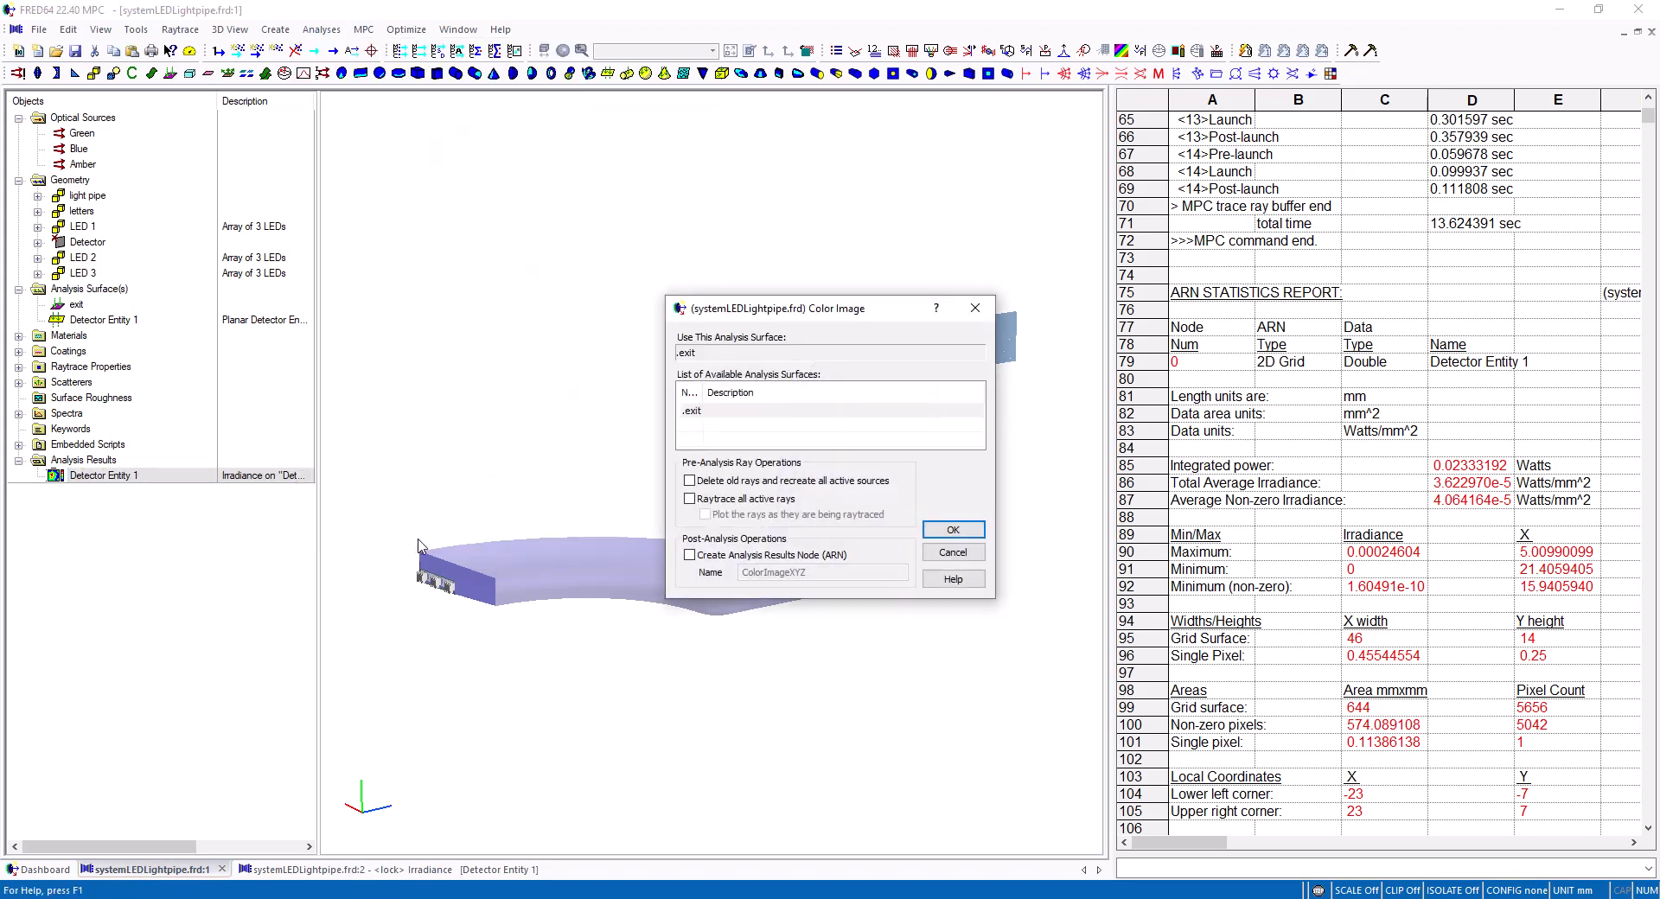
left_click(941, 530)
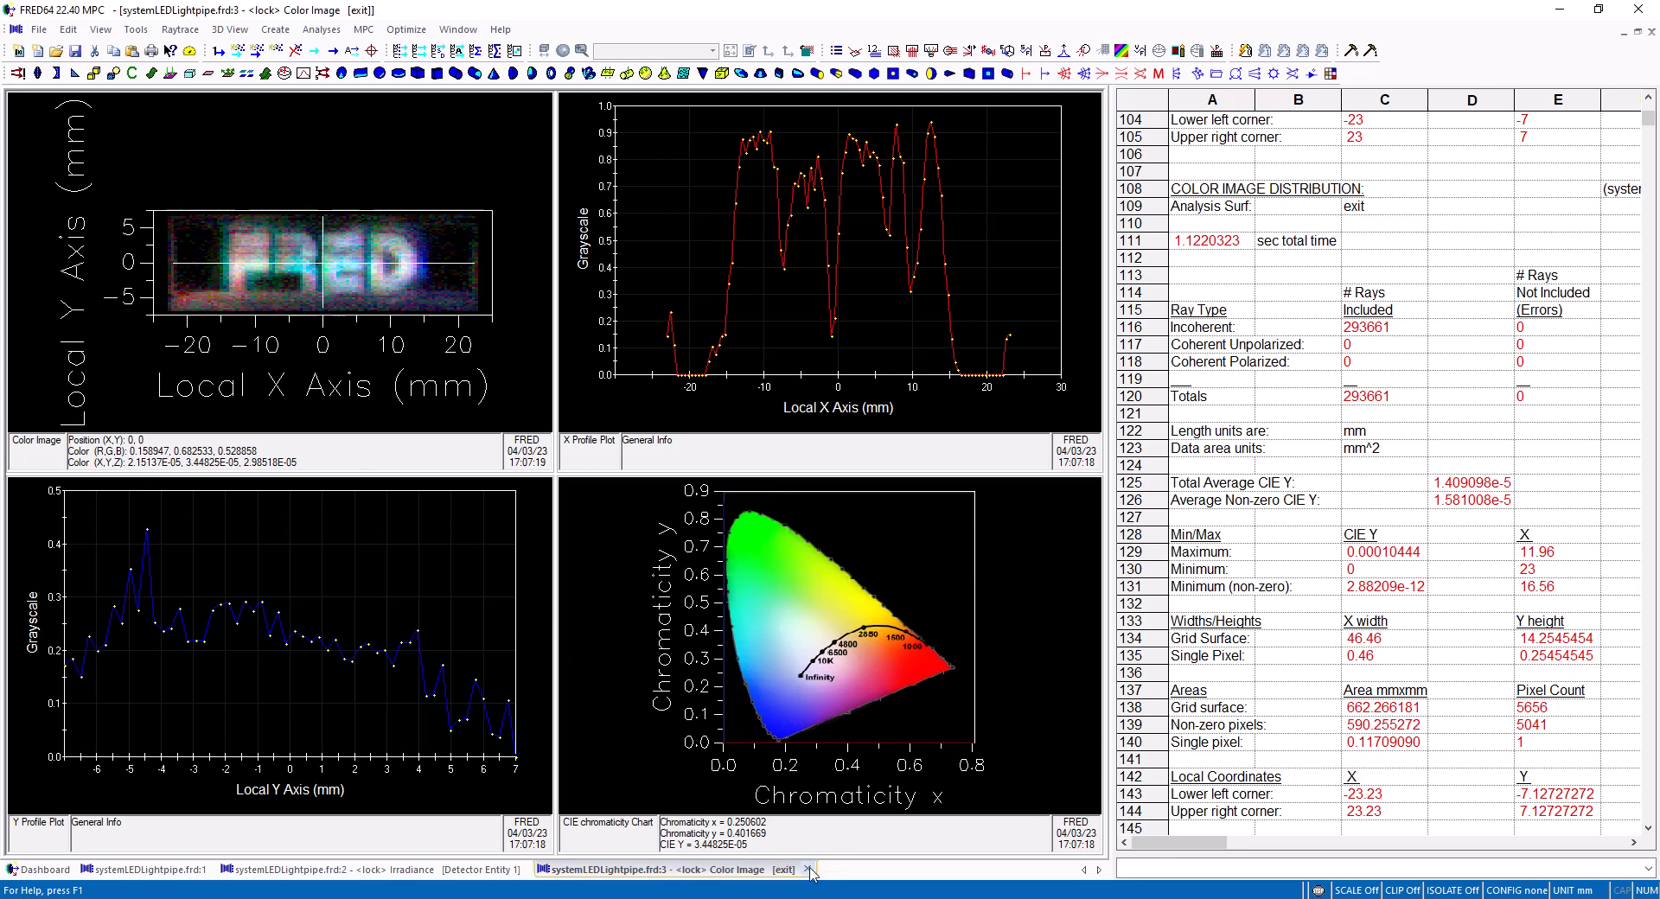
left_click(809, 870)
left_click(172, 870)
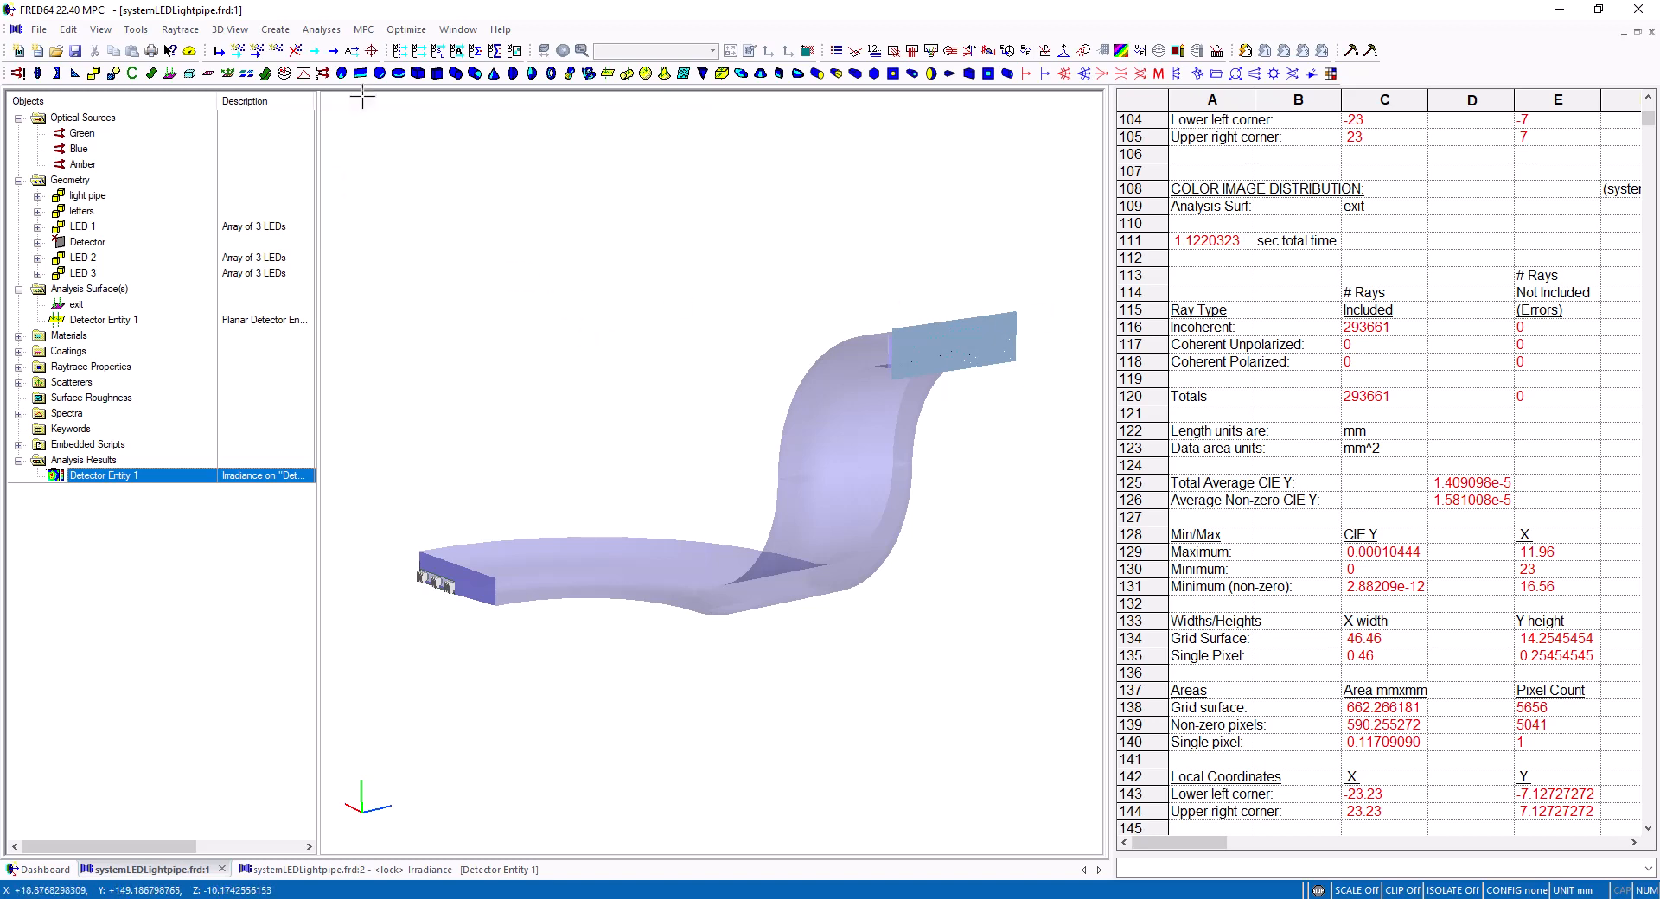
Run an MPC advanced raytrace with rays created on the CPU, not returning ultimate parent rays, and check the post-launch time.
left_click(458, 54)
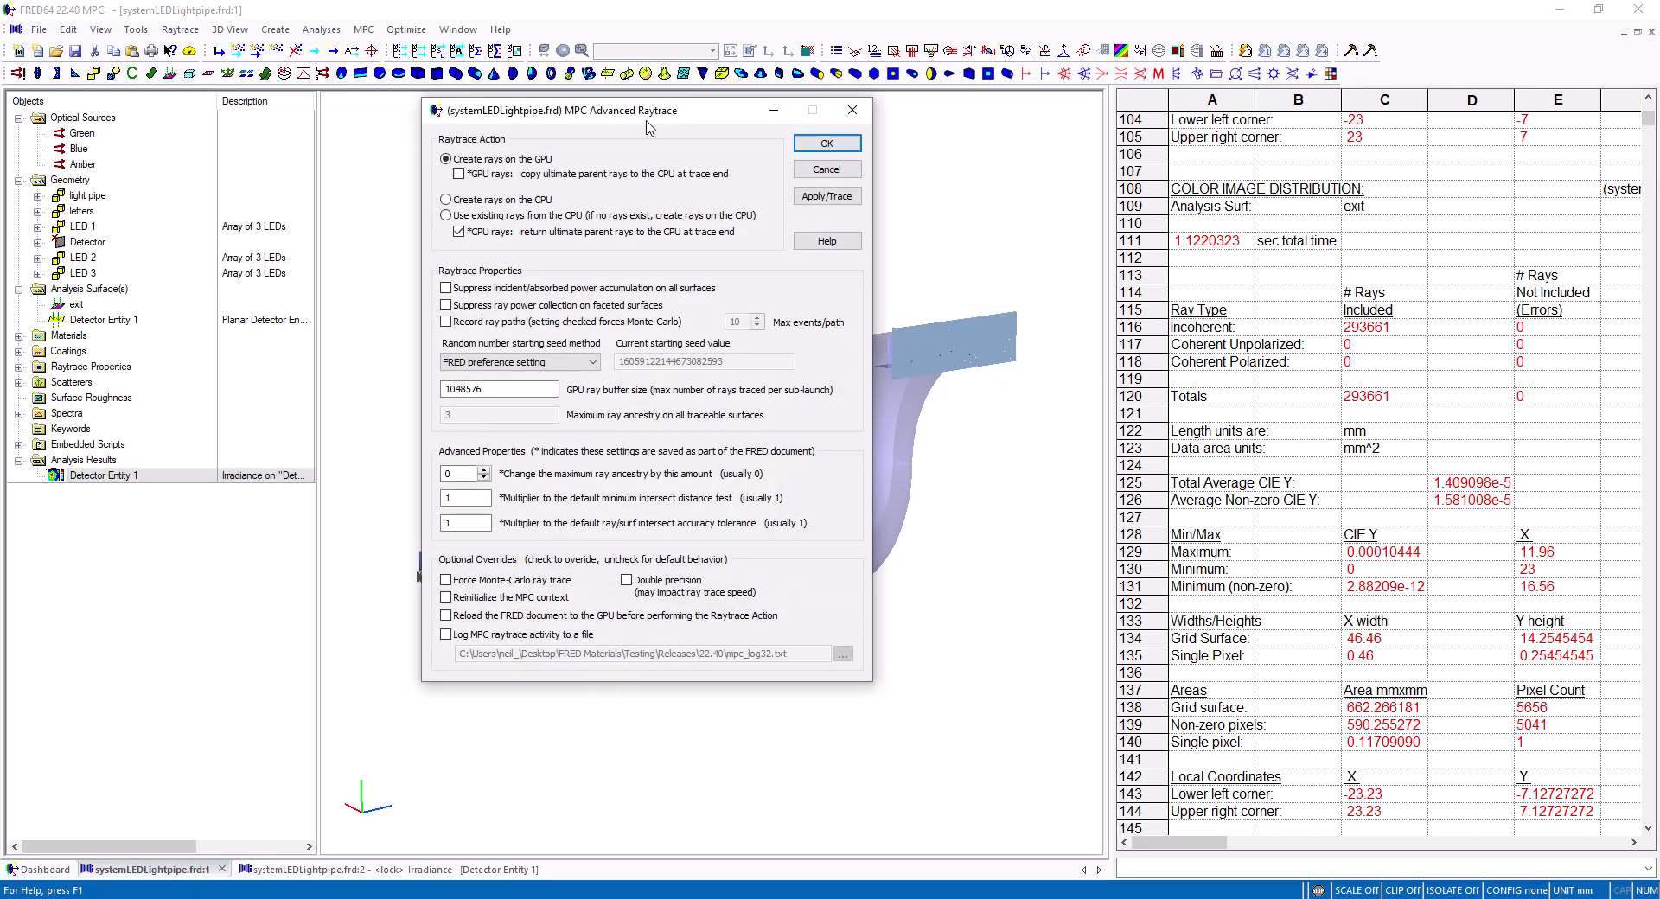
left_click_drag(655, 116, 684, 118)
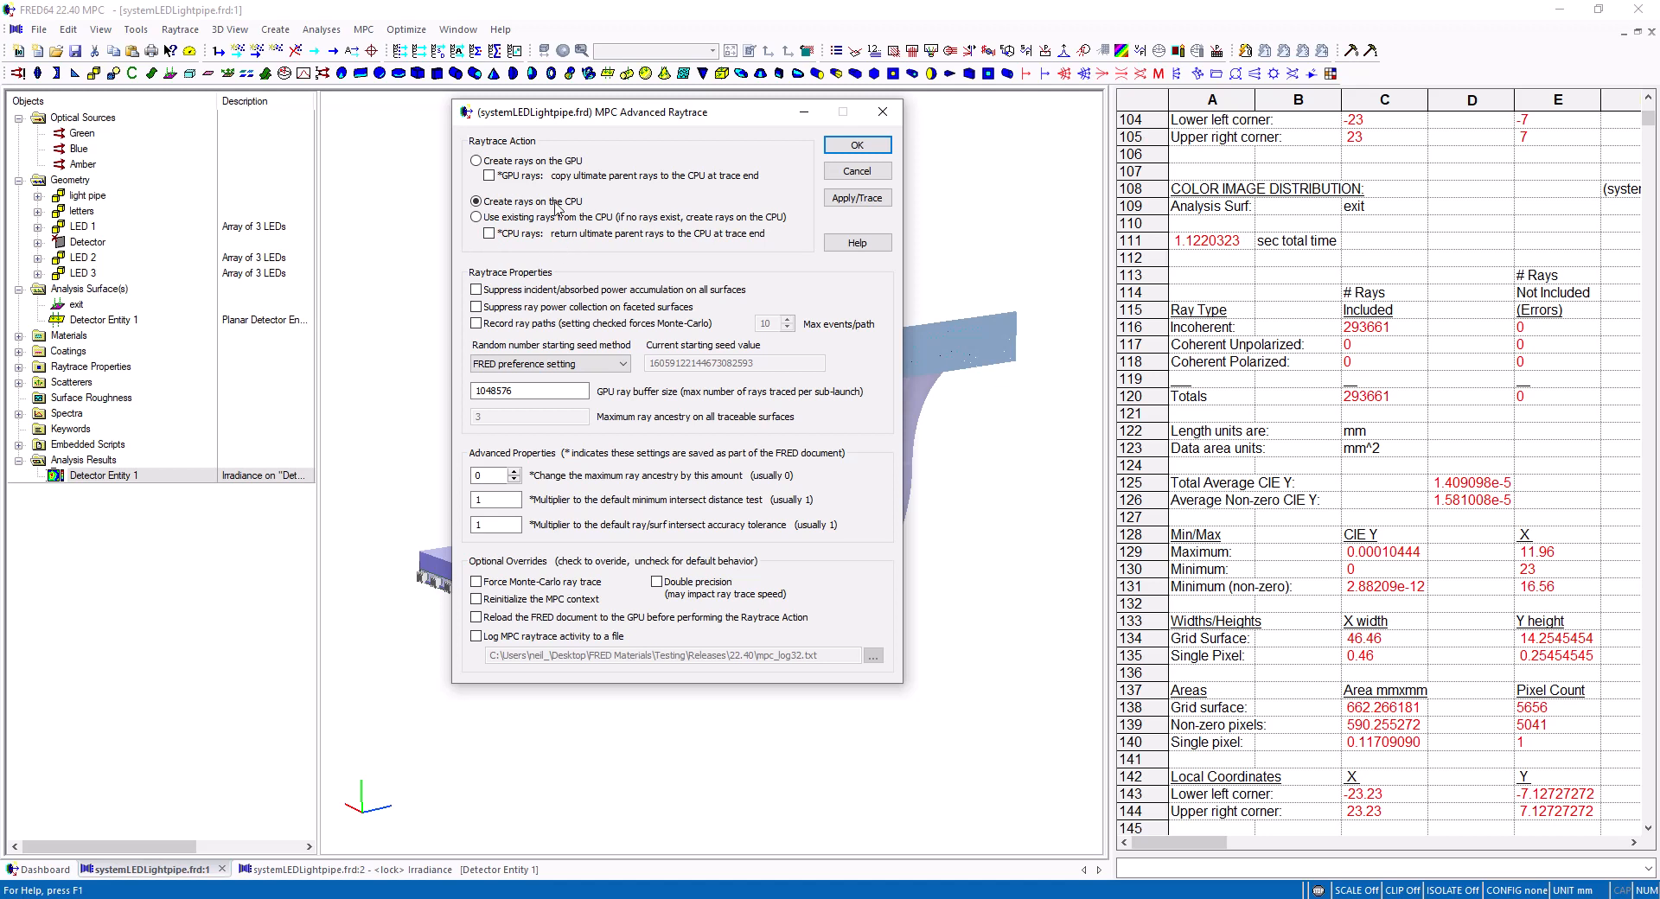
left_click(869, 144)
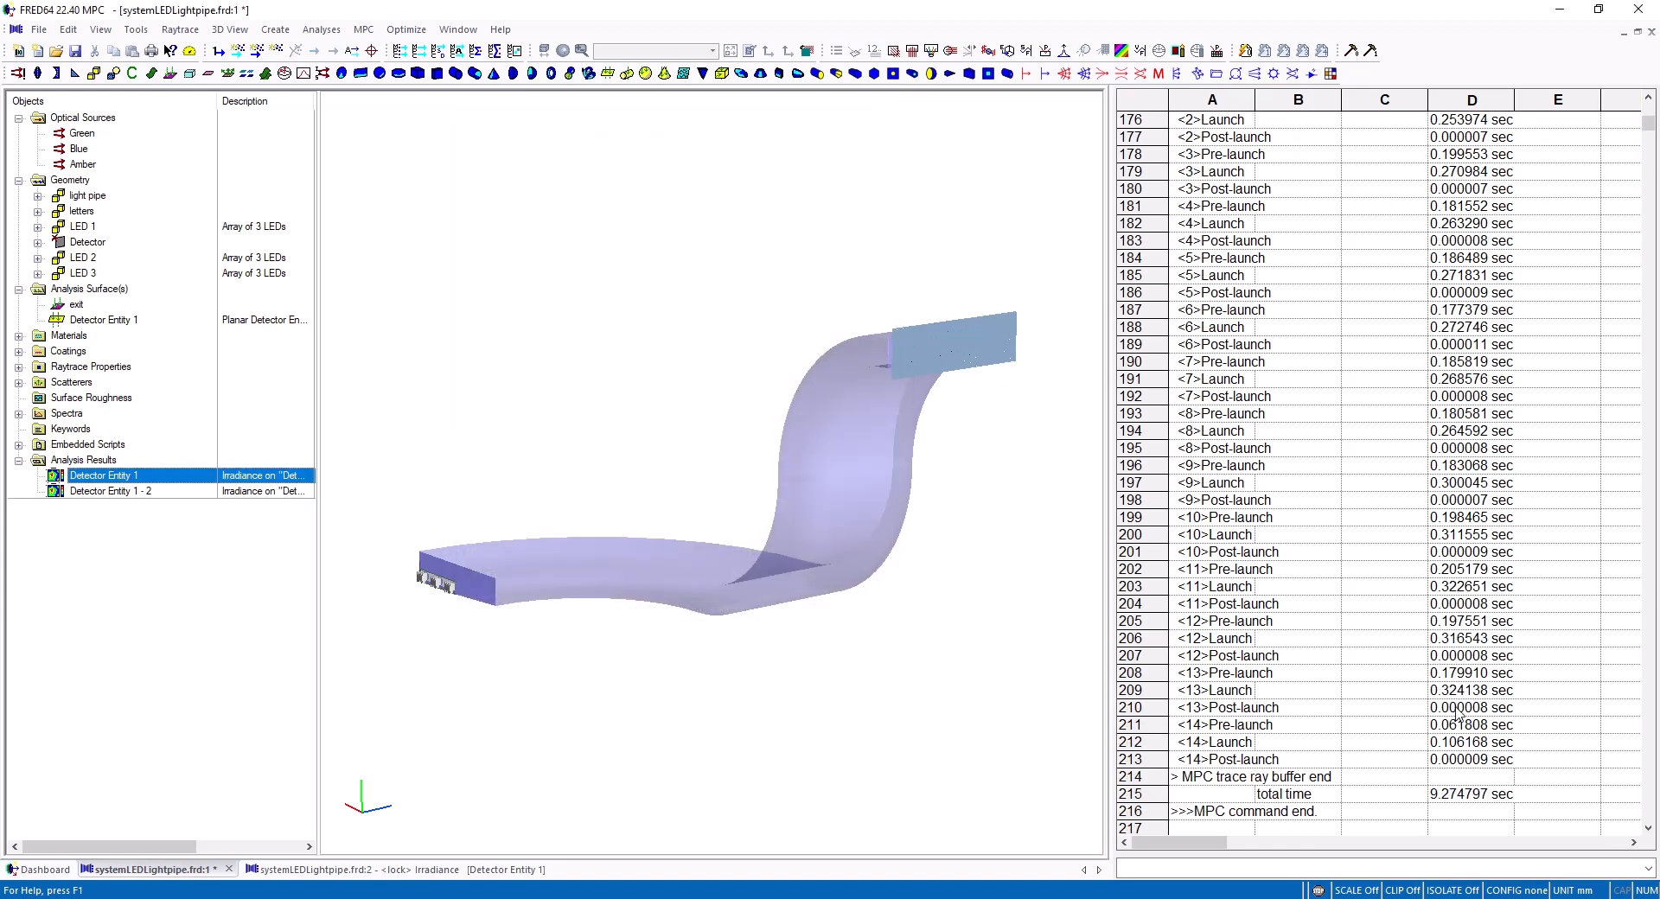
left_click(1458, 711)
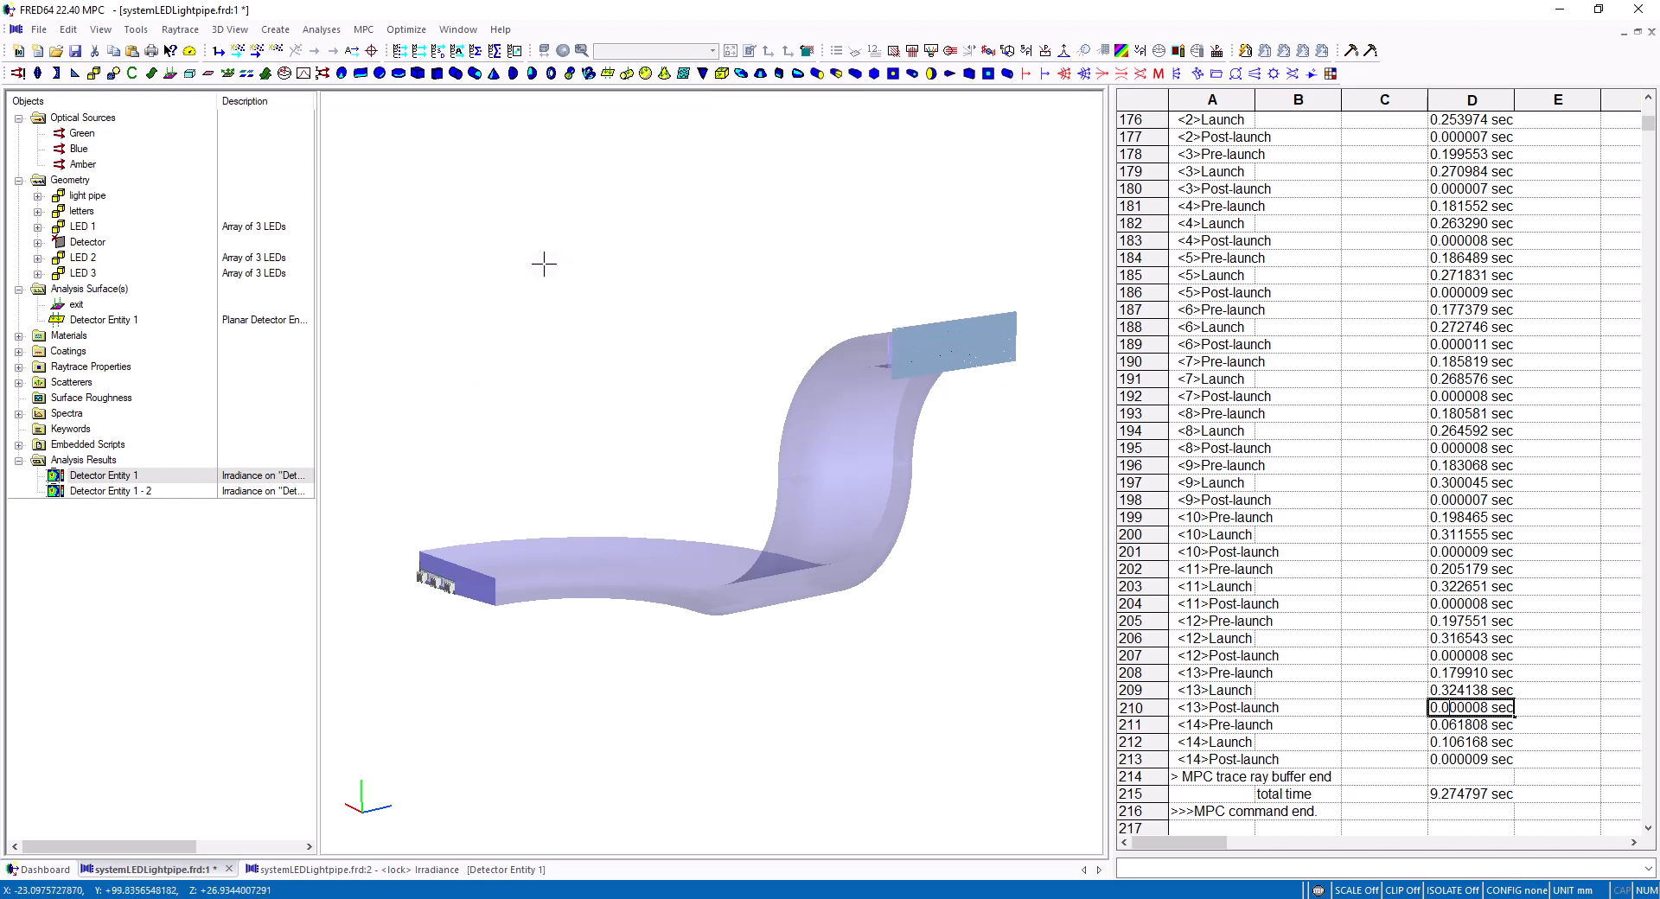
Run an MPC trace with rays generated on the GPU, view the Detector Entity 1 - 3 irradiance and return to the model.
left_click(419, 54)
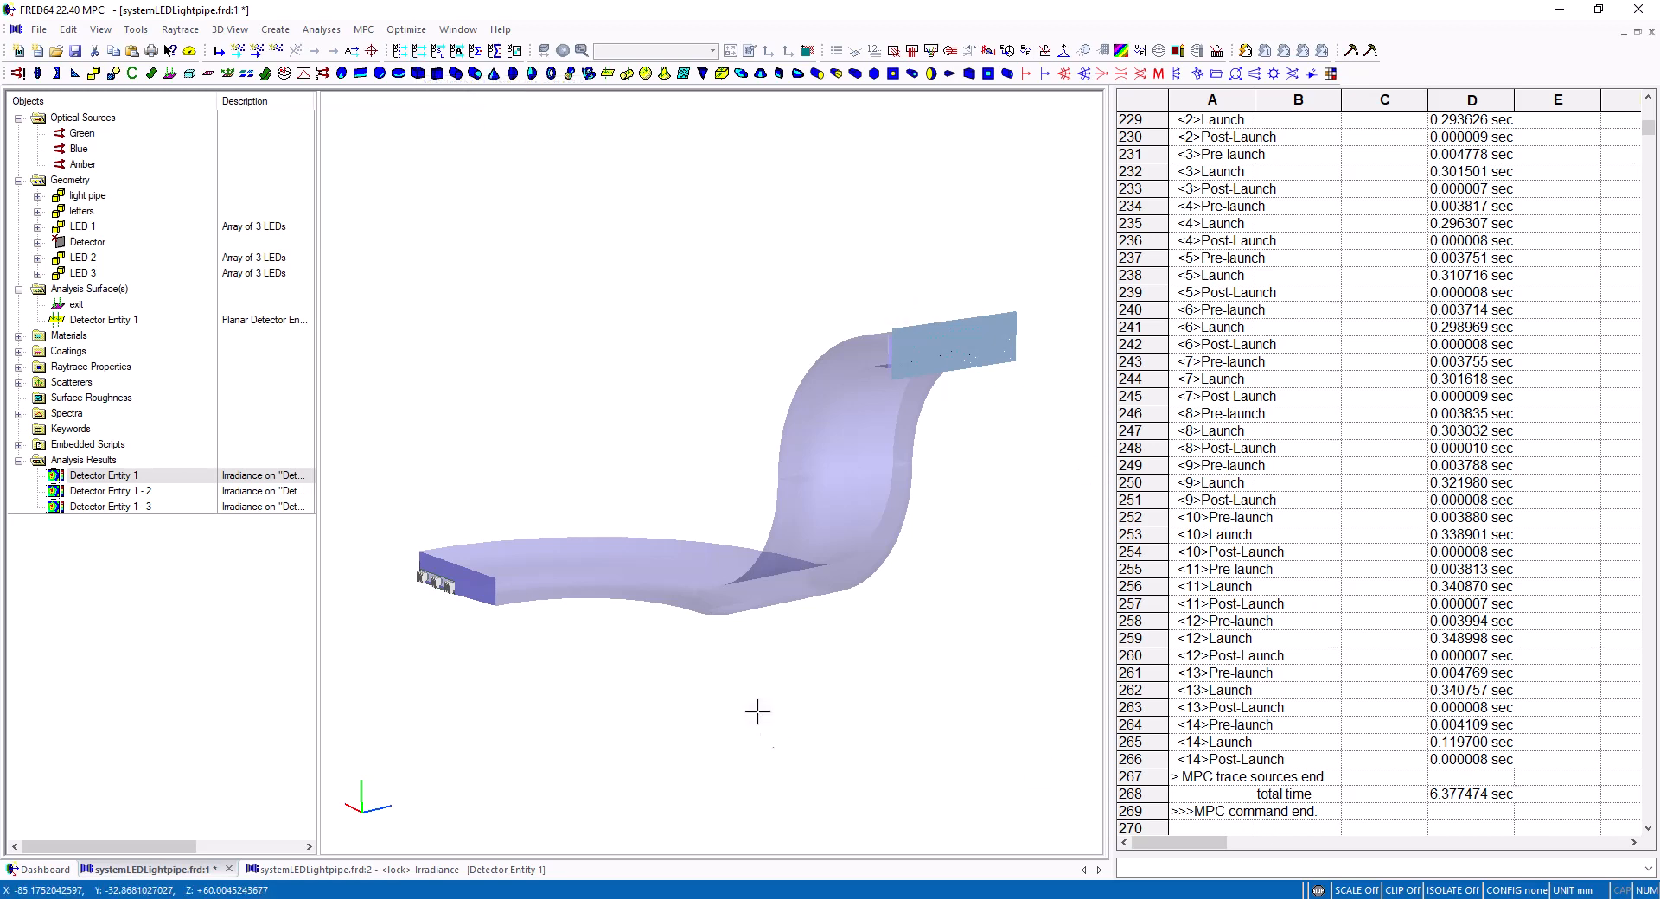
double_click(100, 507)
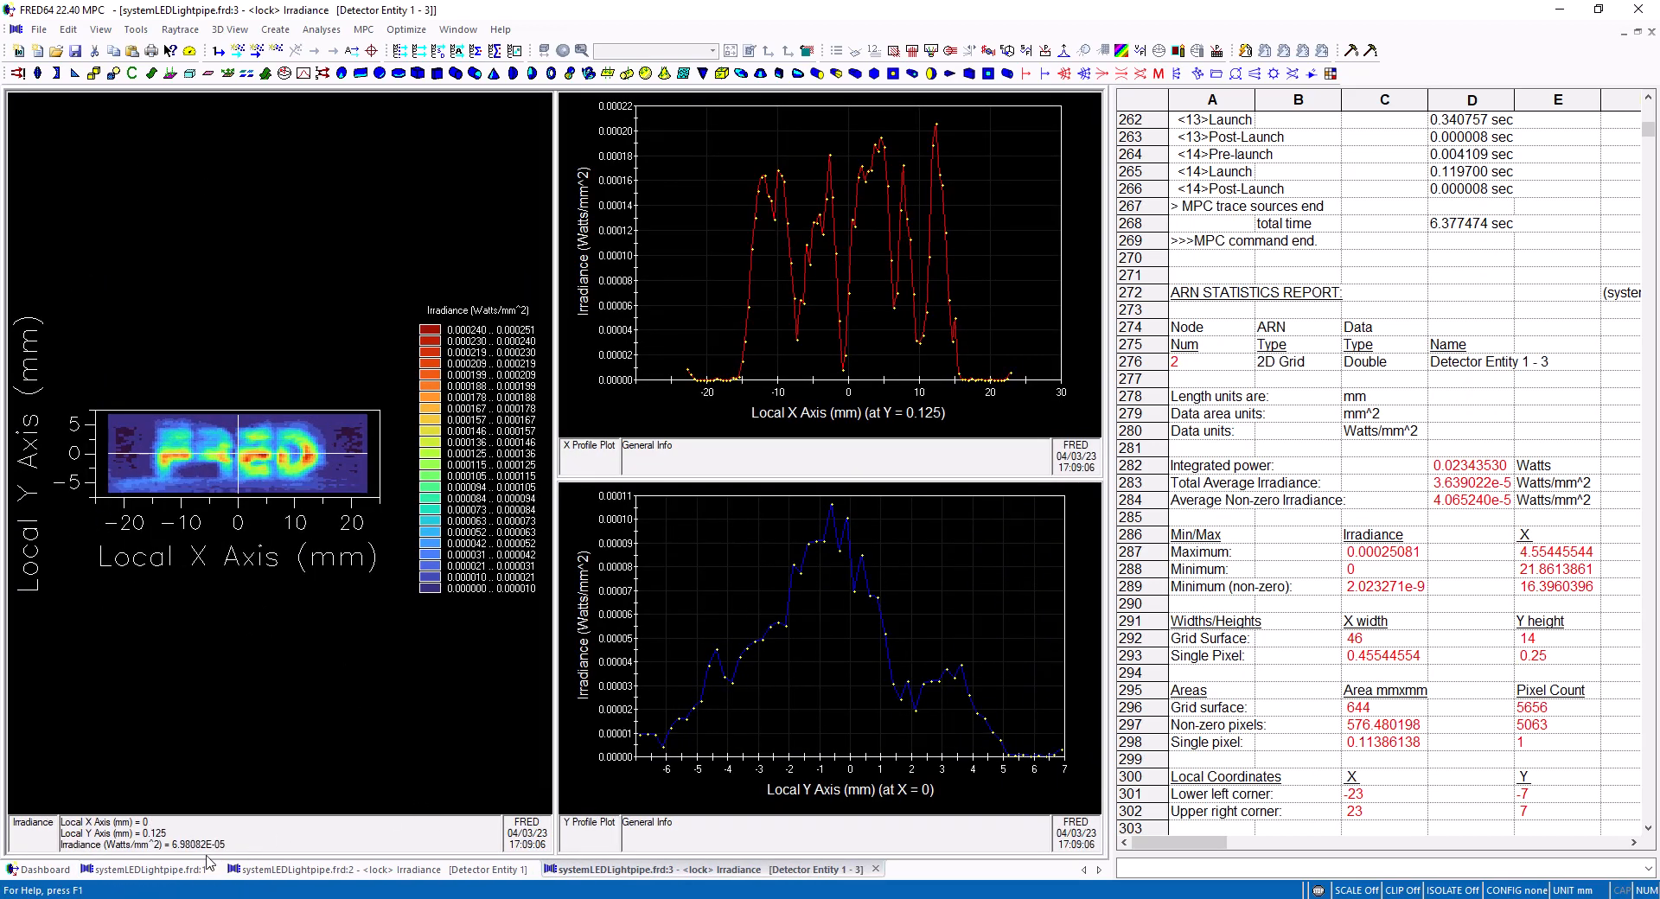
left_click(163, 872)
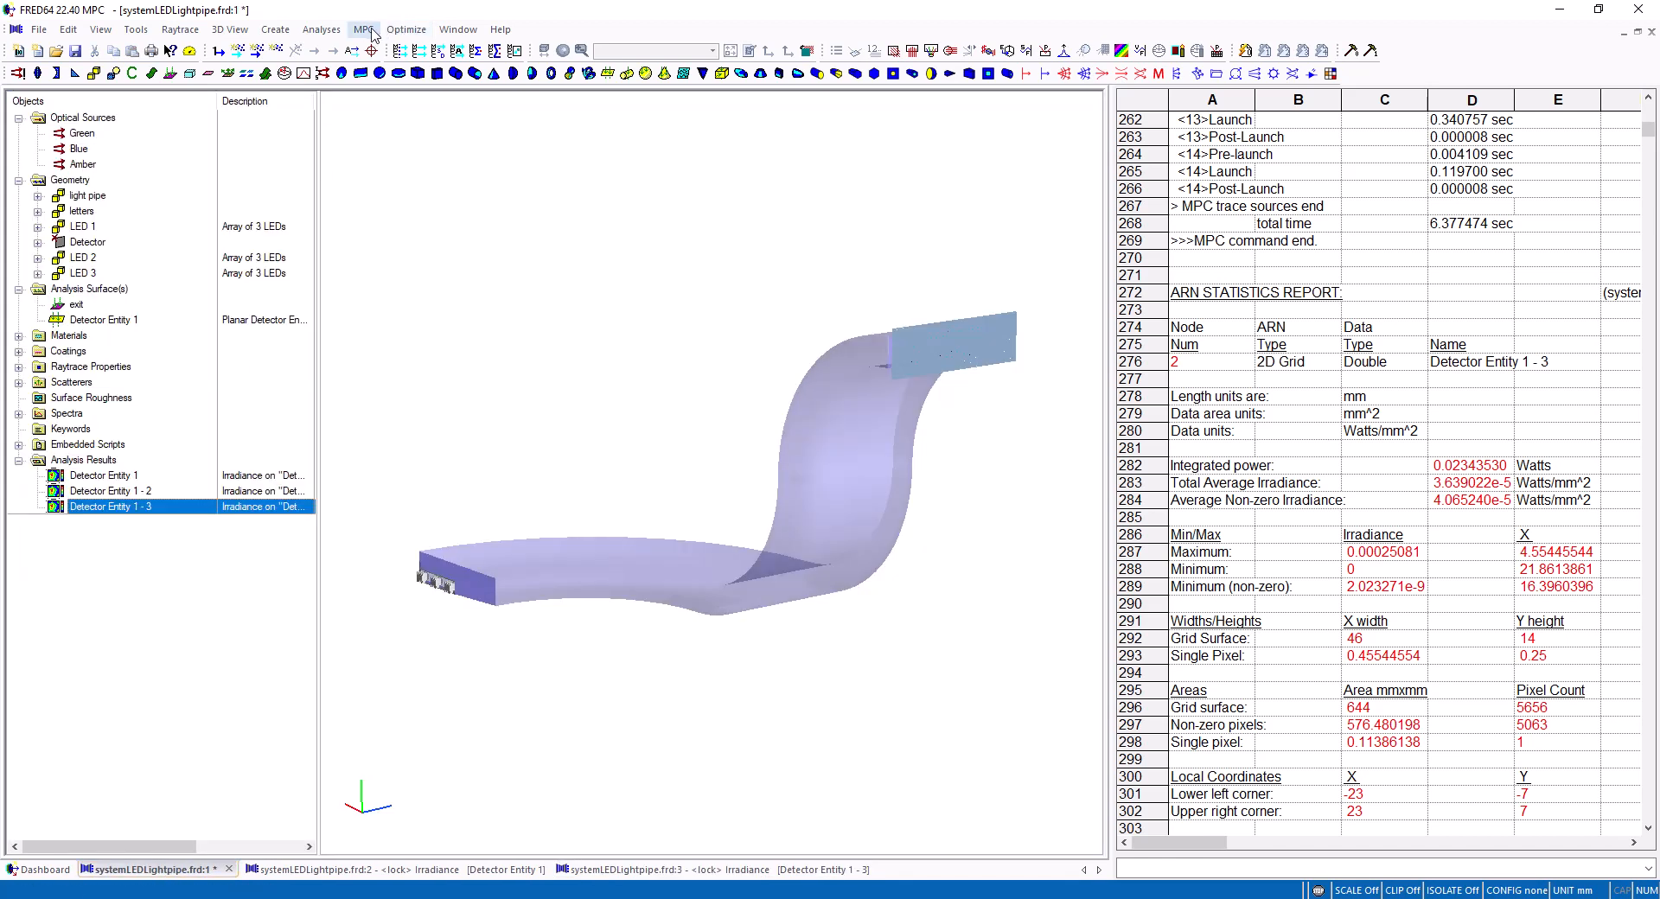
Try a color image on the exit surface with source recreation and raytracing enabled, stop the trace and close the plot.
left_click(364, 30)
mouse_move(321, 29)
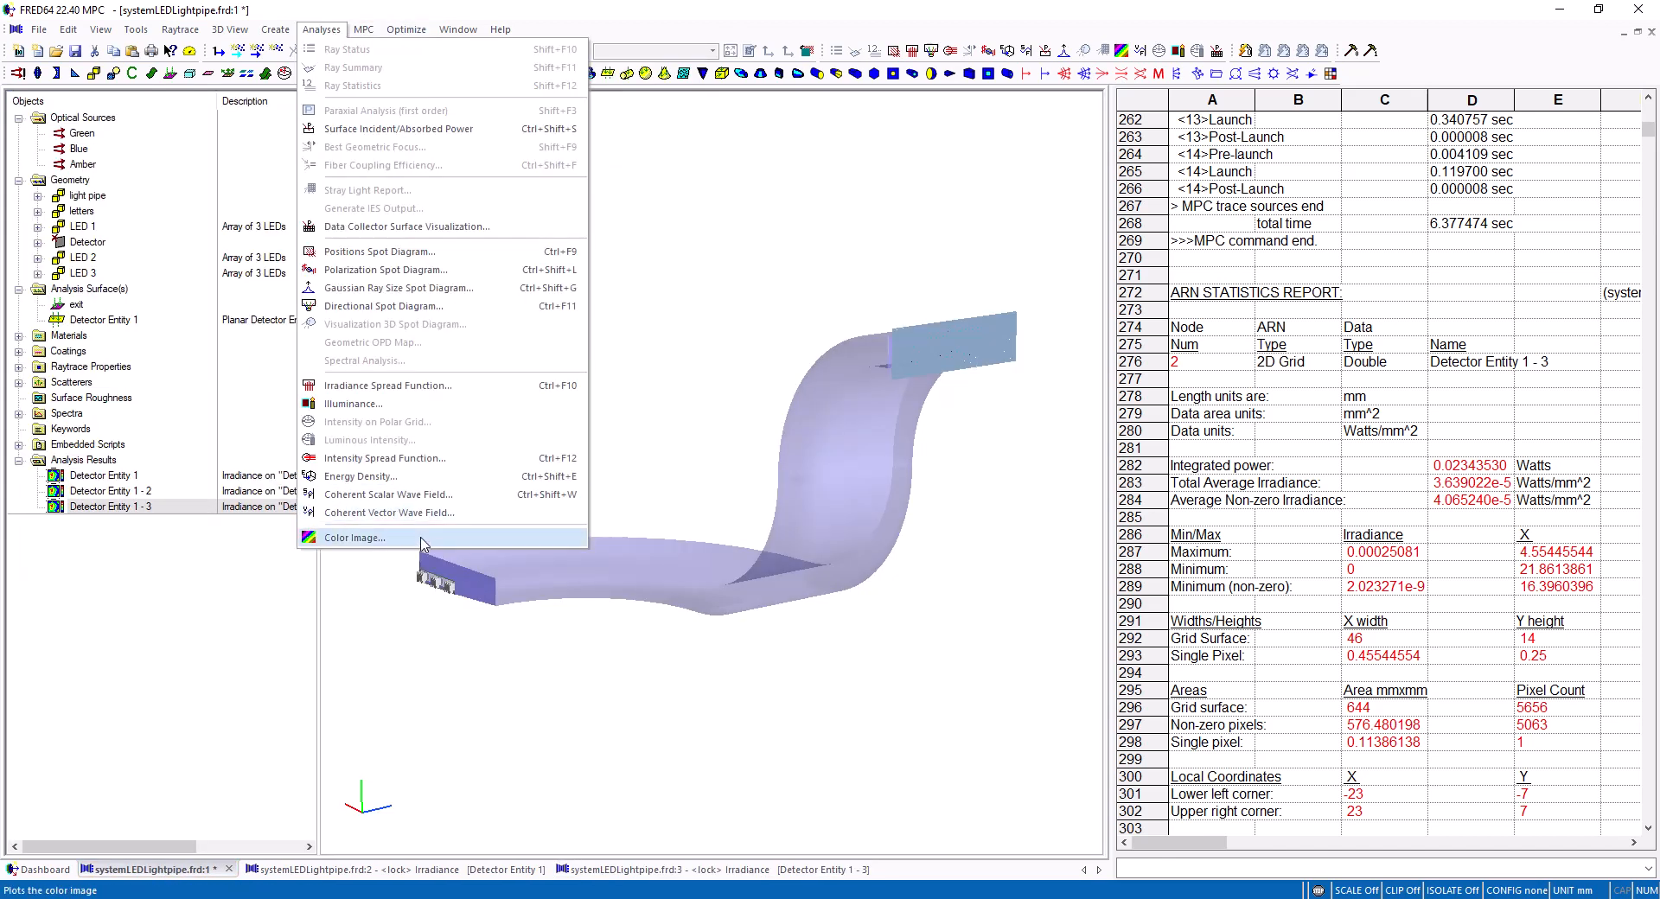
left_click(355, 538)
left_click(973, 530)
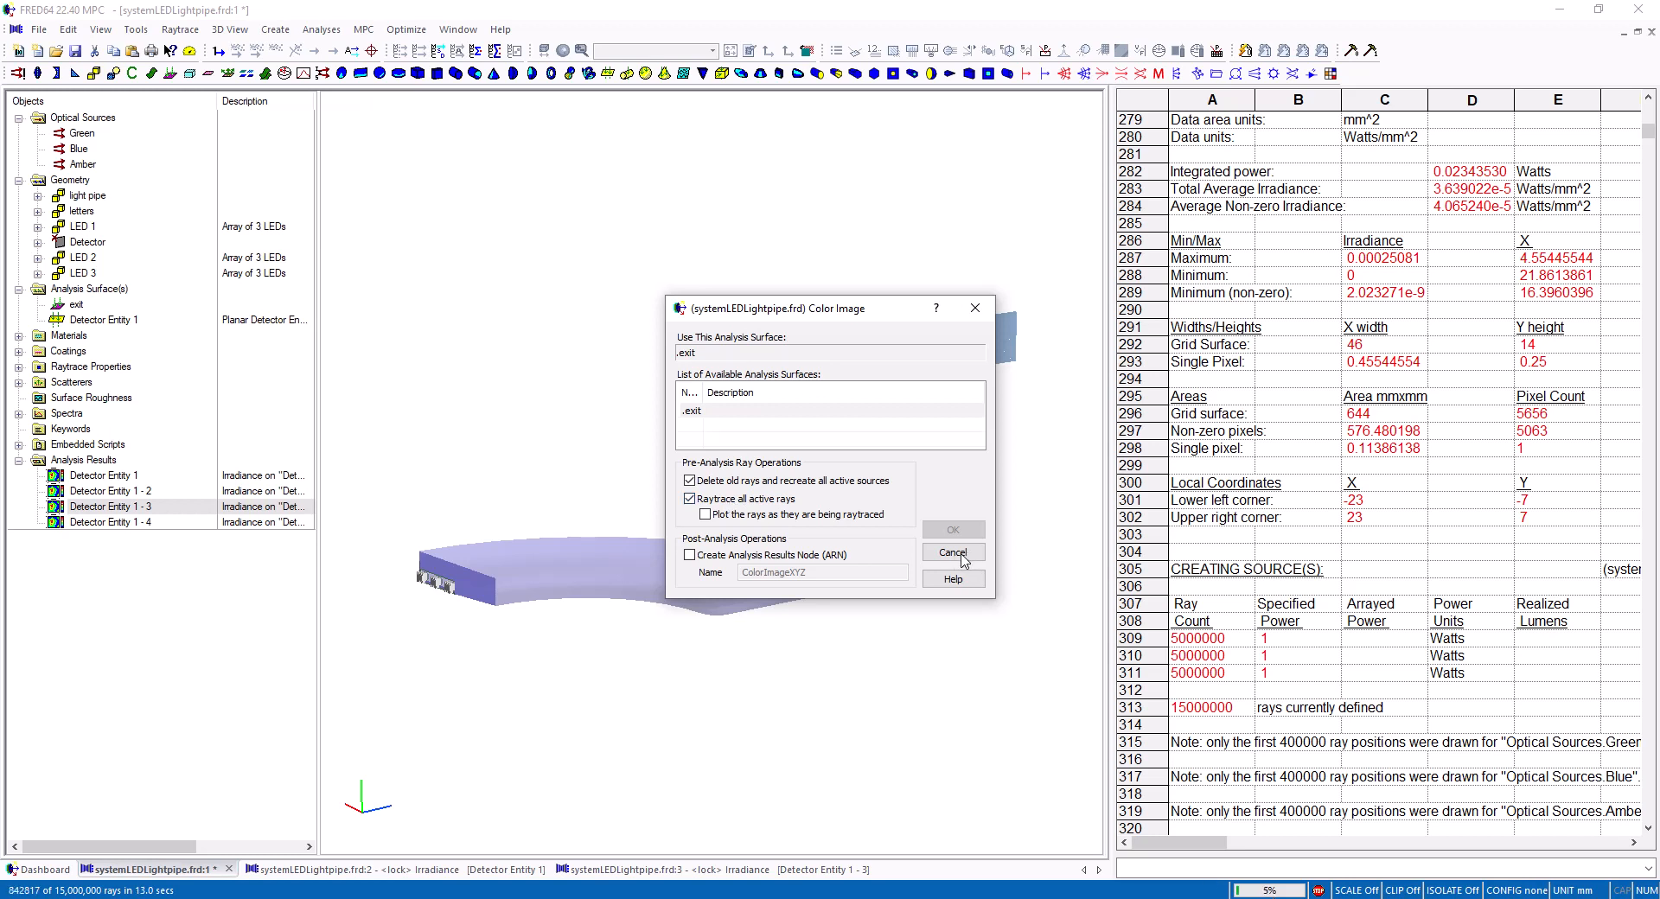
left_click(952, 552)
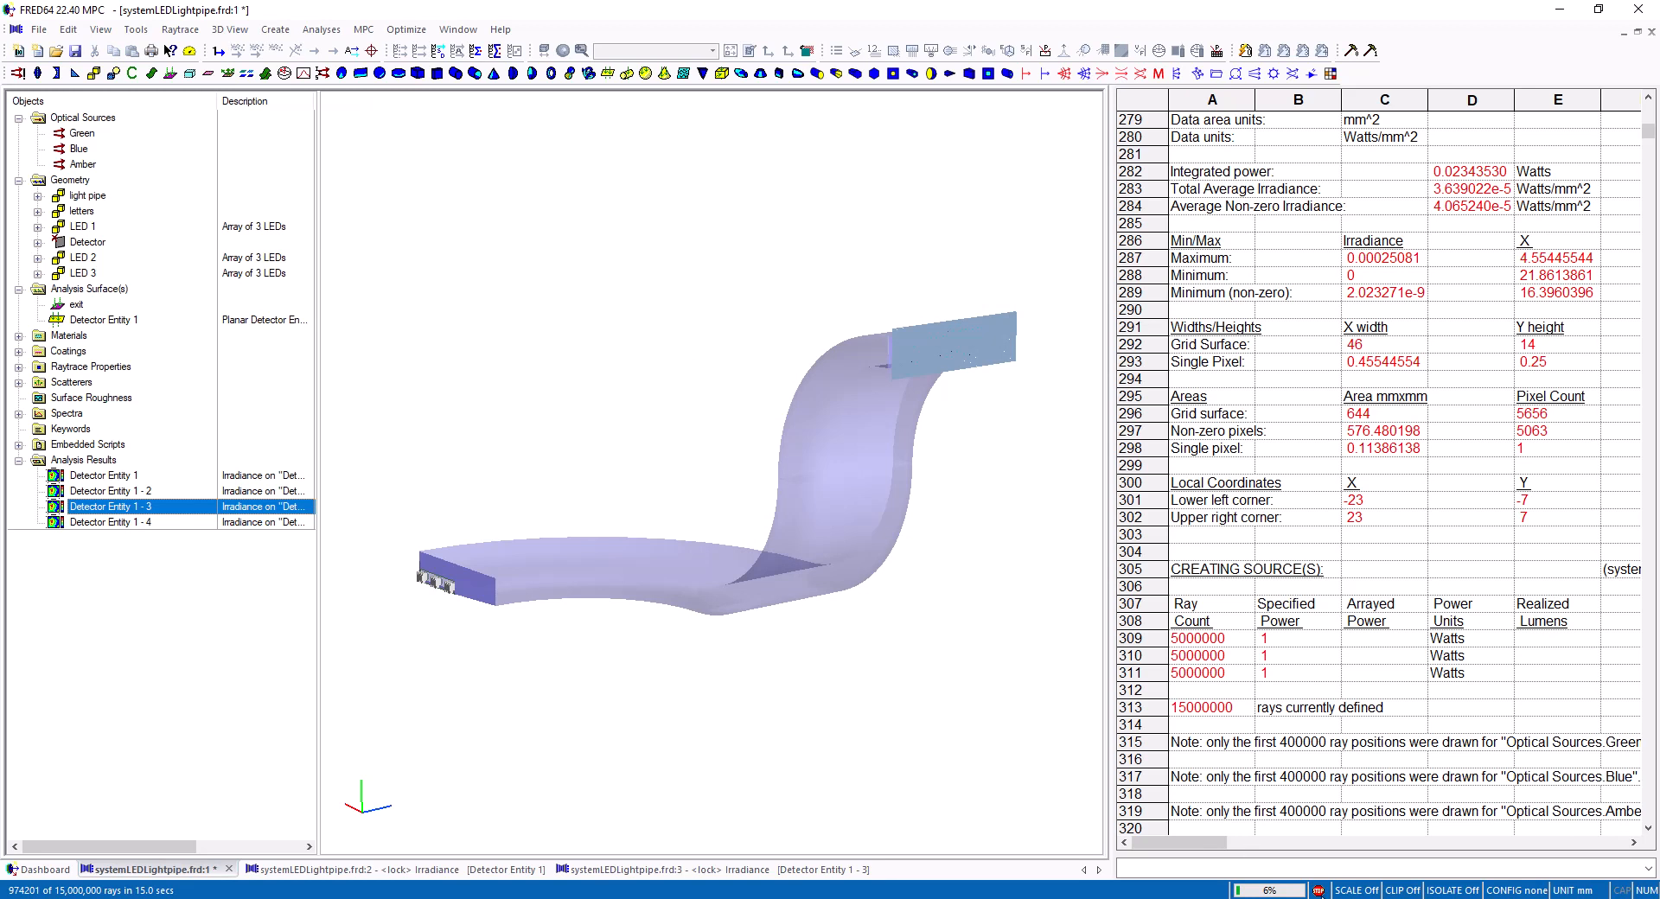
left_click(1319, 891)
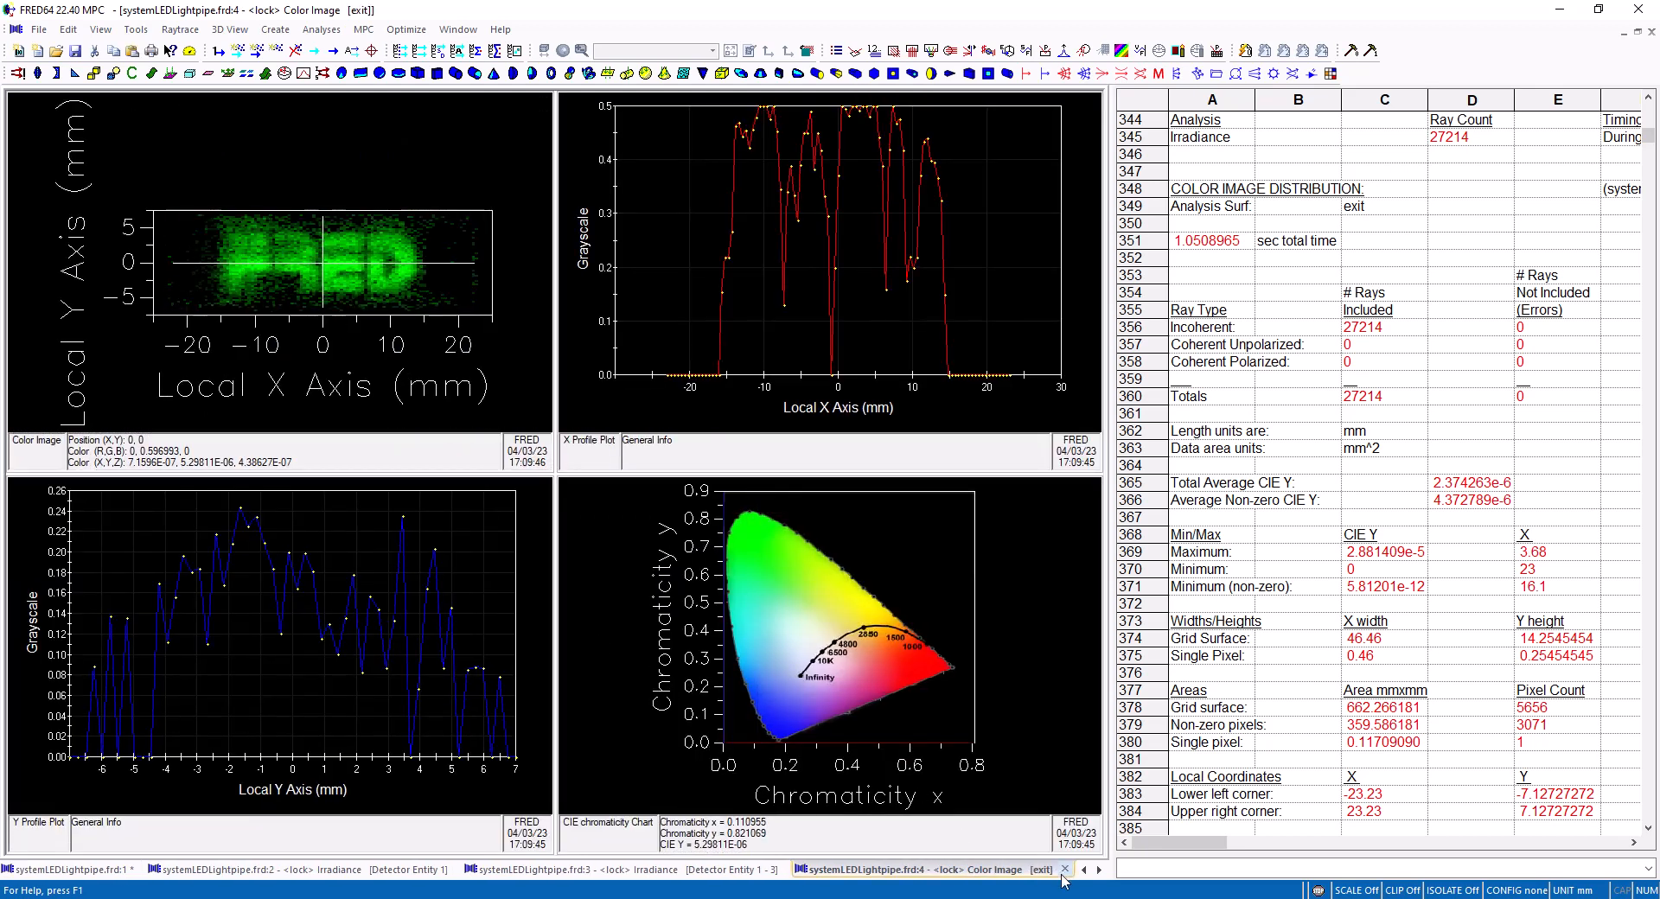
left_click(1065, 870)
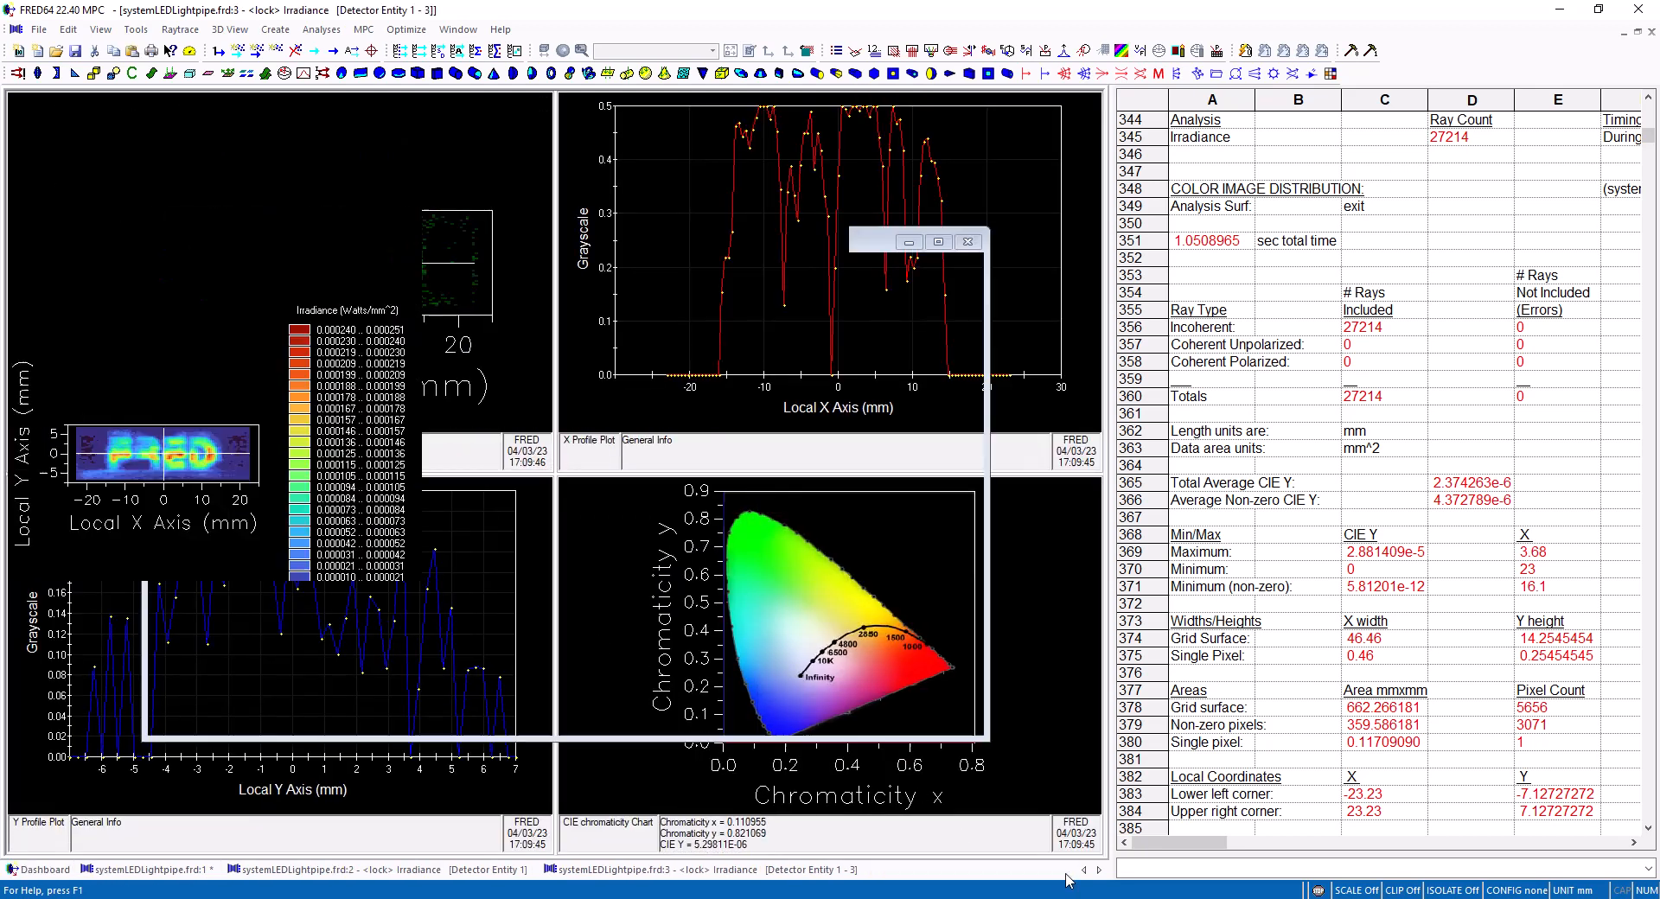
left_click(179, 872)
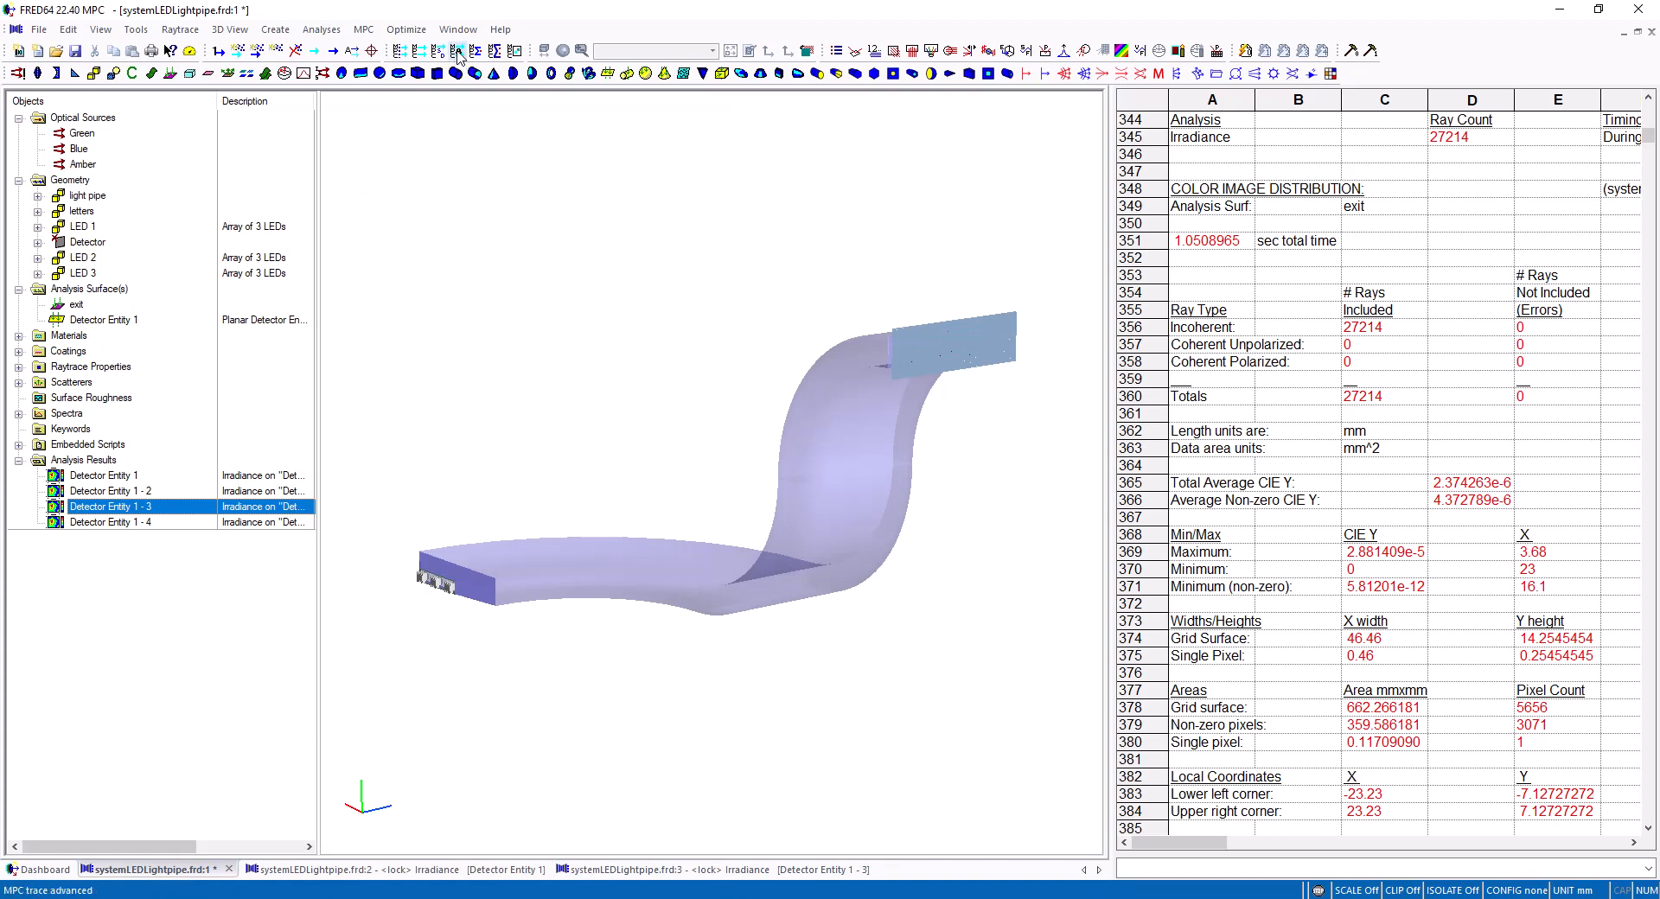
Run an MPC advanced raytrace with rays created on the GPU and ultimate parent rays copied to the CPU at trace end.
left_click(458, 51)
left_click(485, 164)
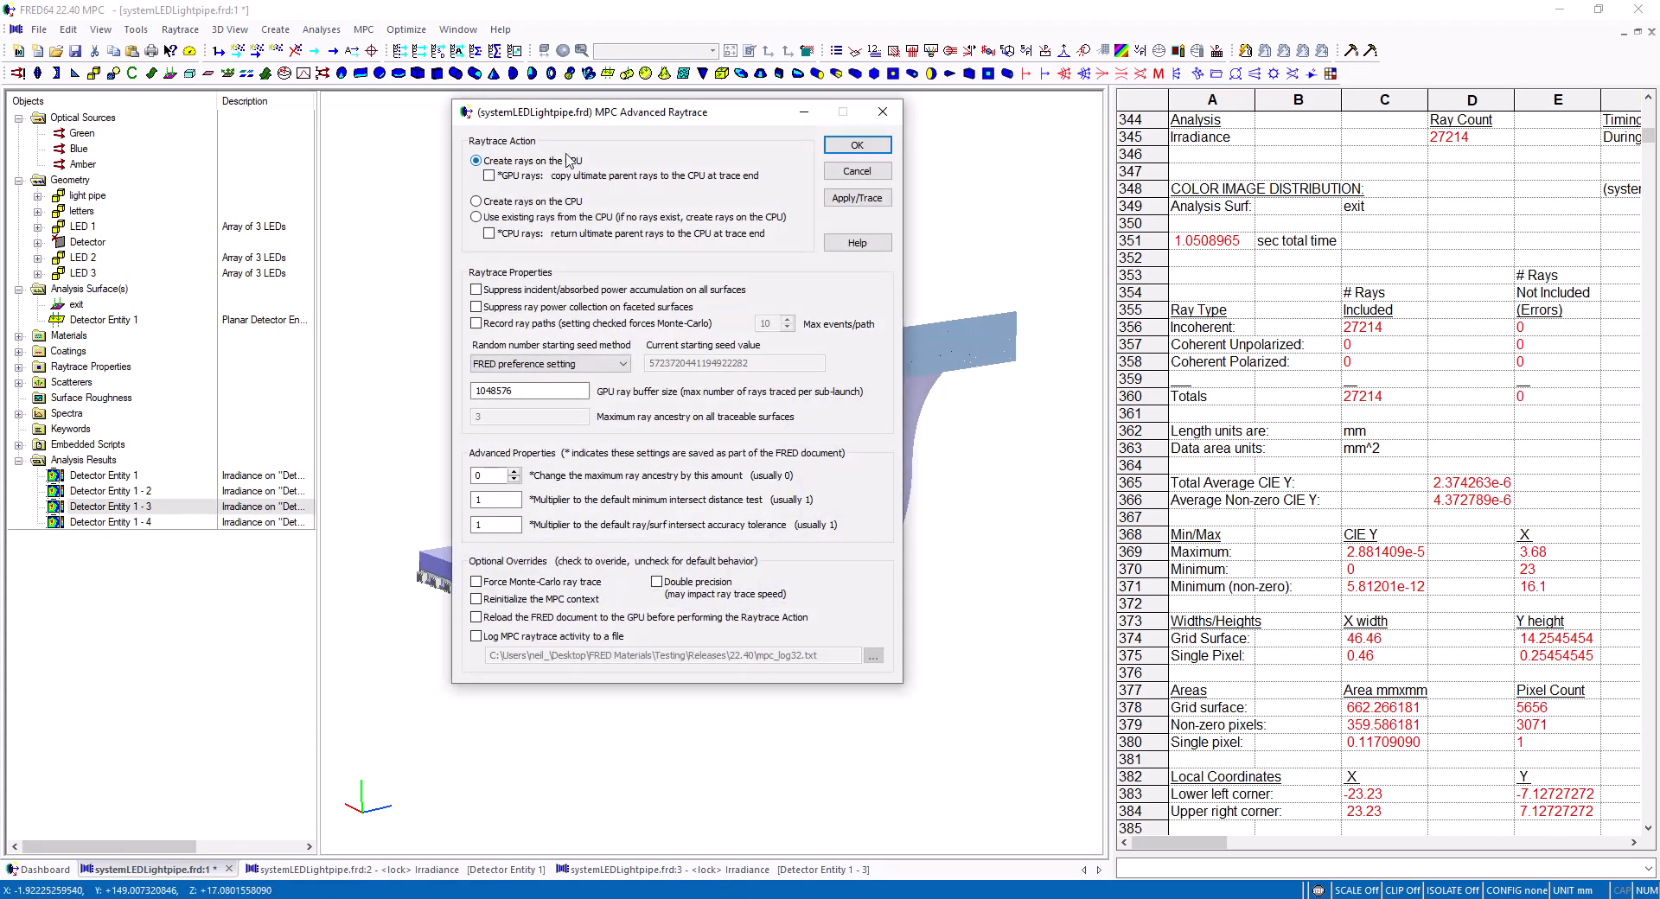
left_click(489, 176)
left_click(878, 149)
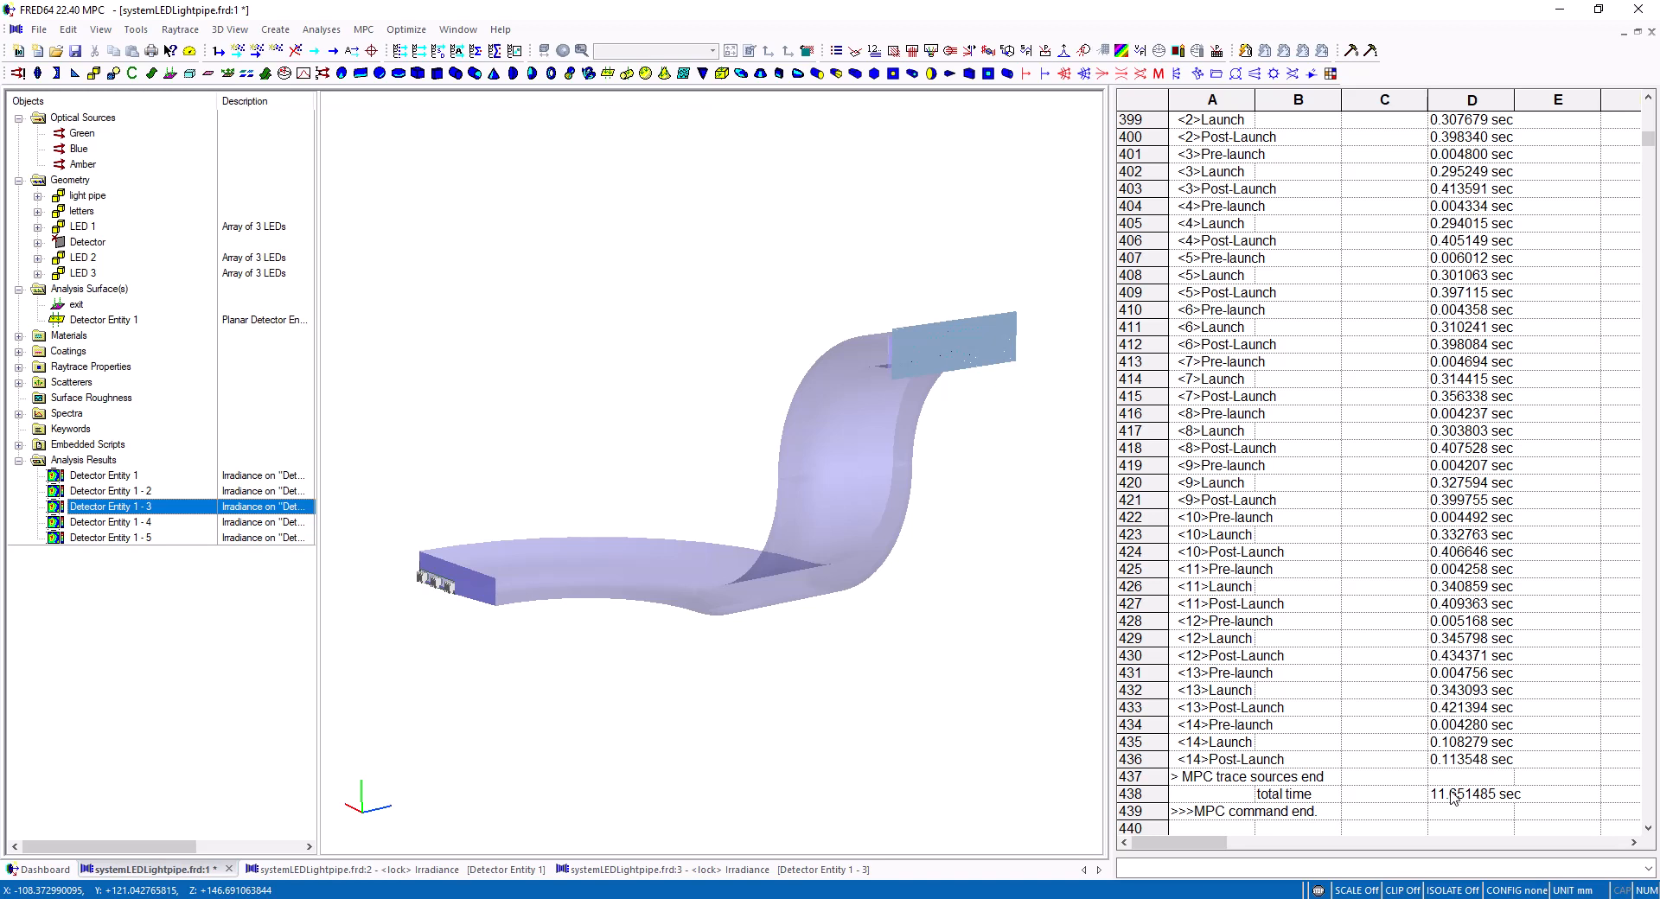
Display the Detector Entity 1 - 5 irradiance plot and plot the color image on the exit analysis surface.
double_click(106, 538)
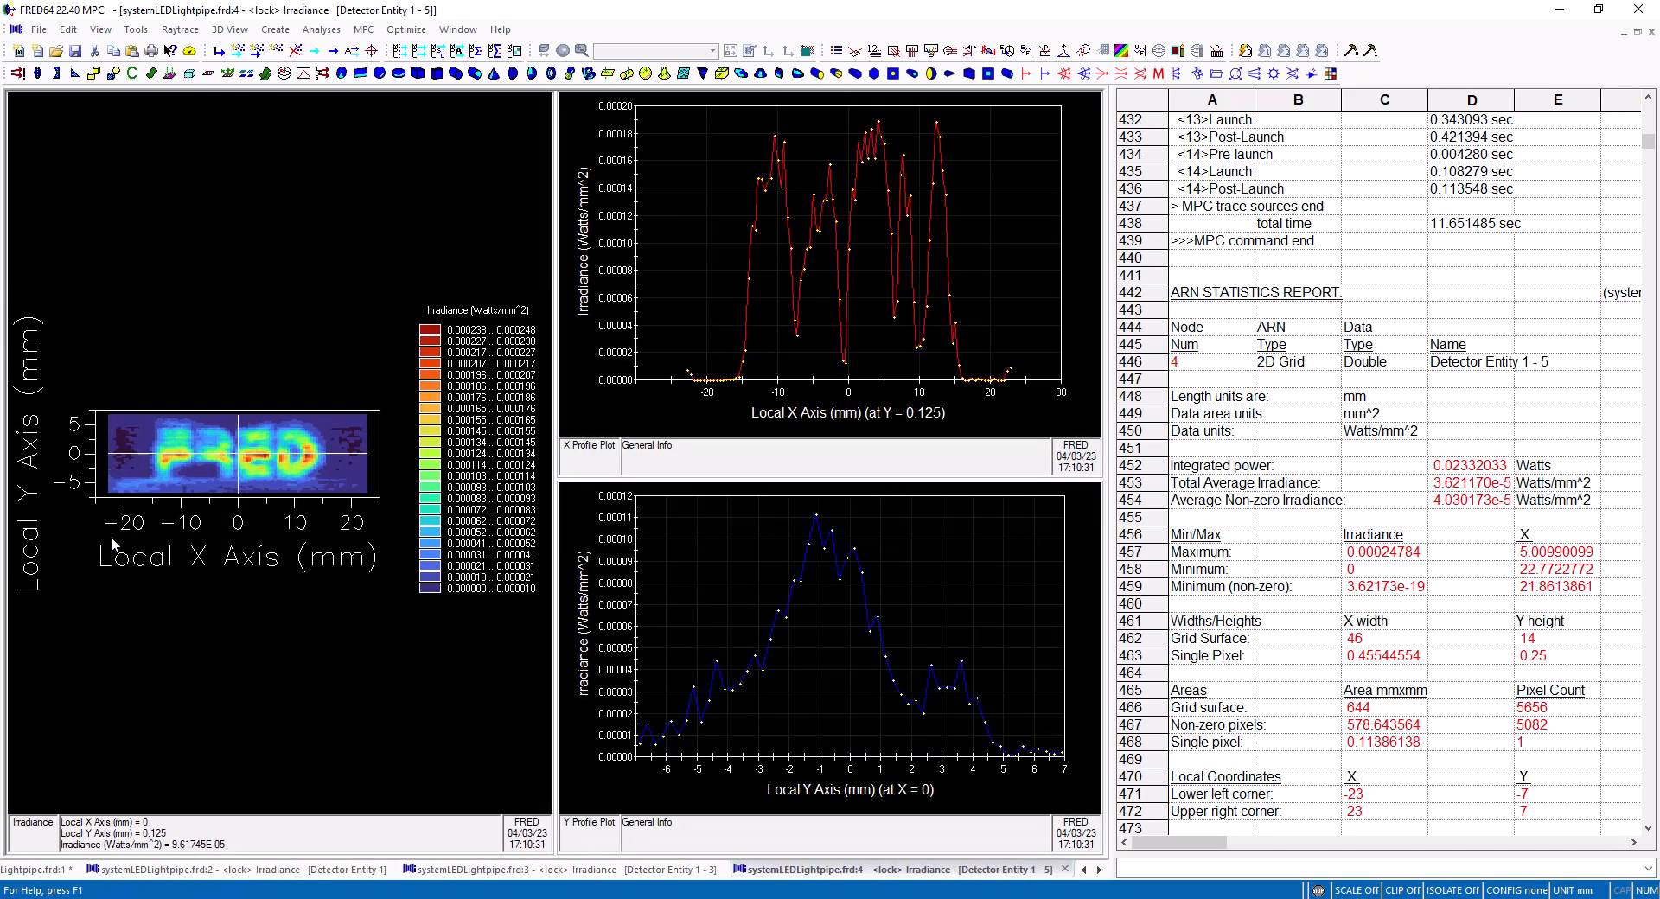
left_click(322, 30)
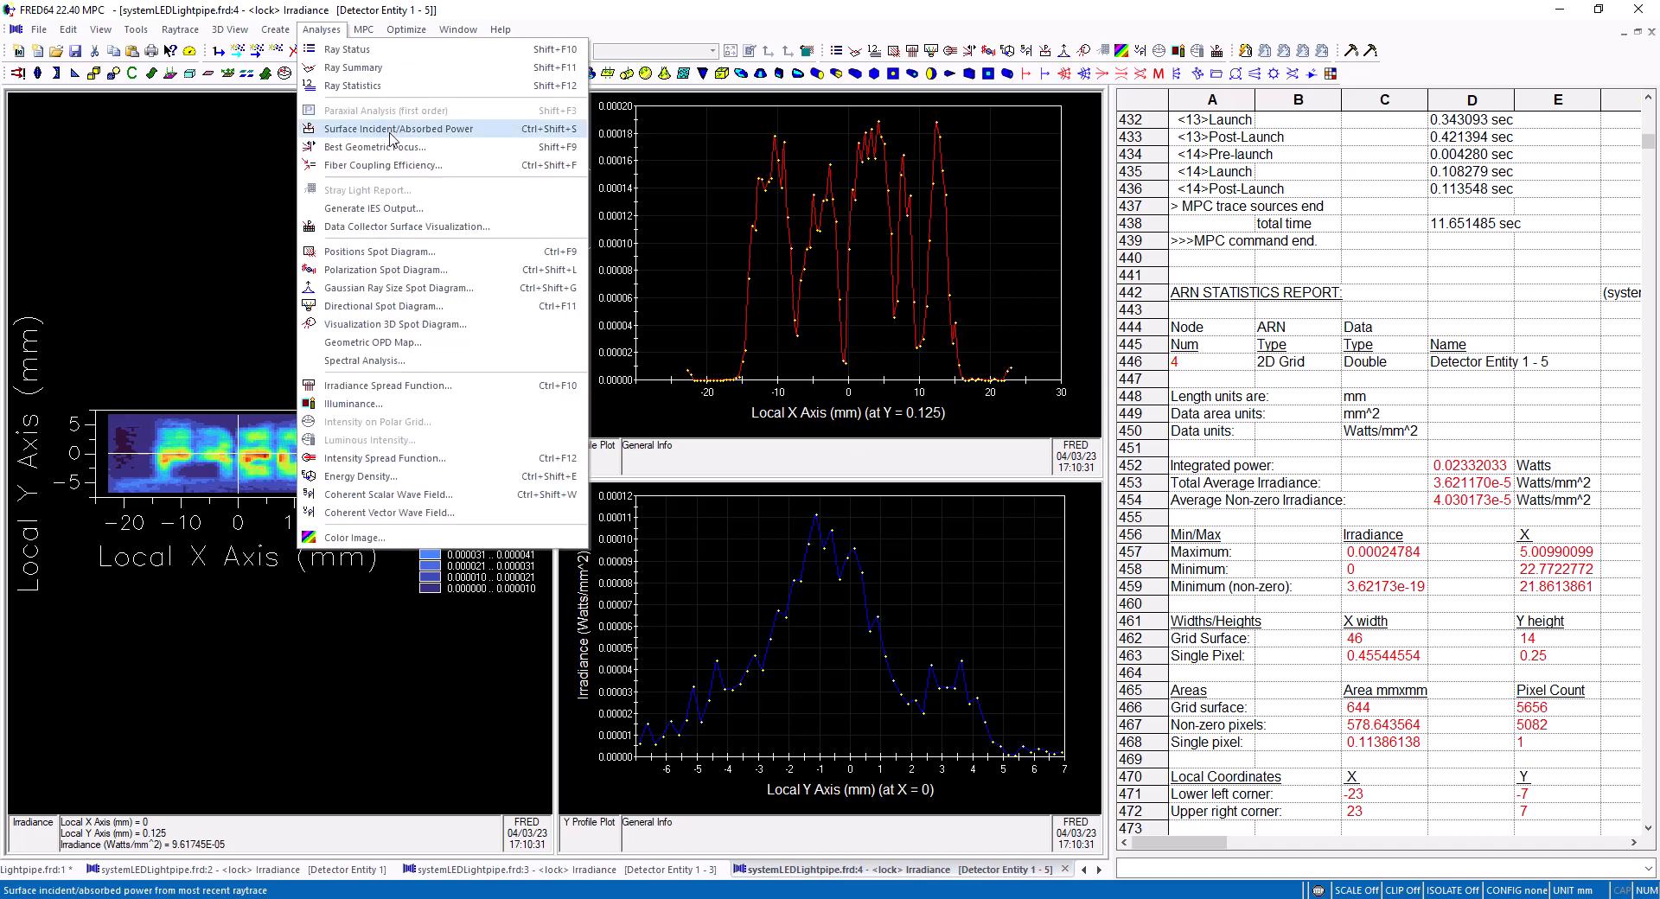
left_click(460, 529)
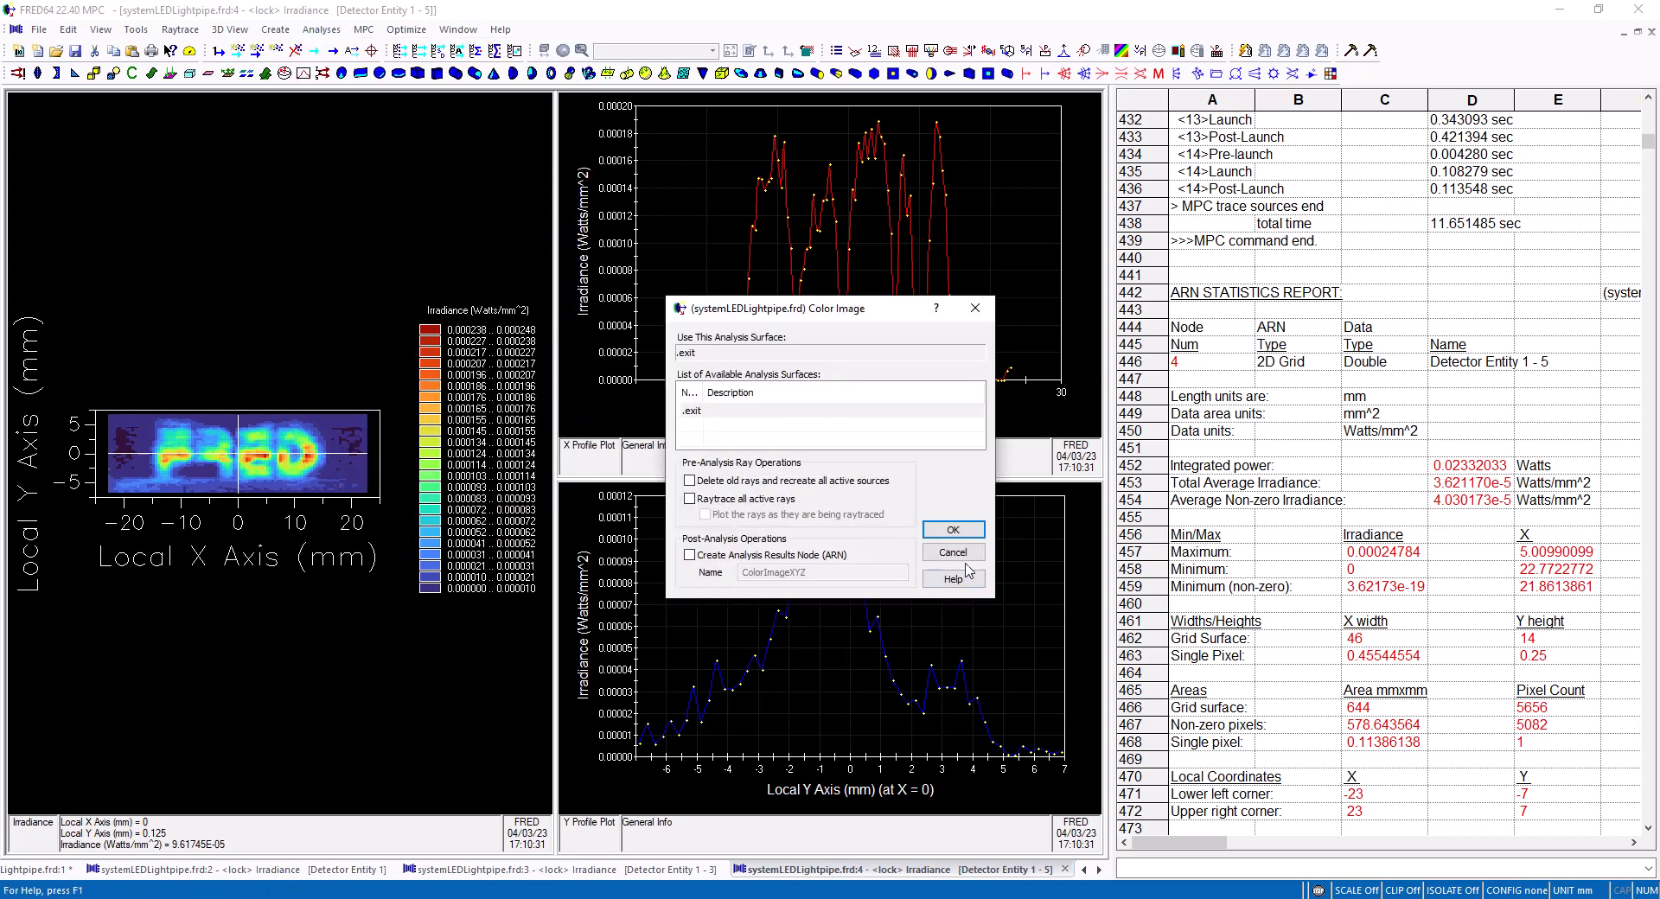
left_click(955, 530)
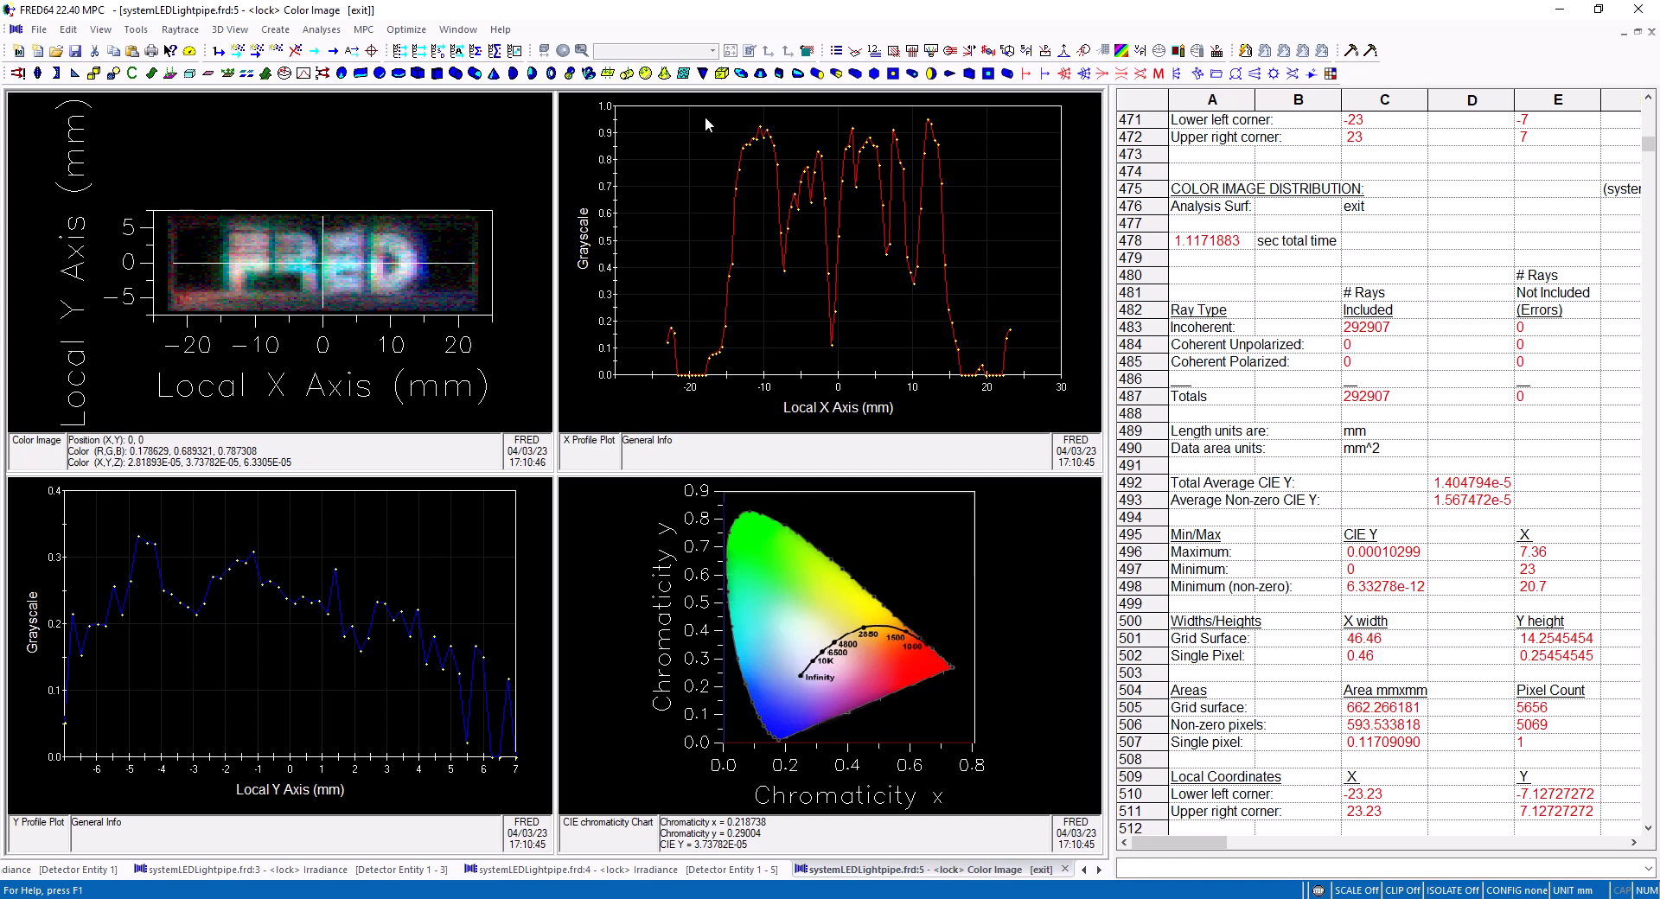
Review the MPC advanced raytrace options without applying changes, and trace the CPU-generated rays with MPC.
left_click(457, 51)
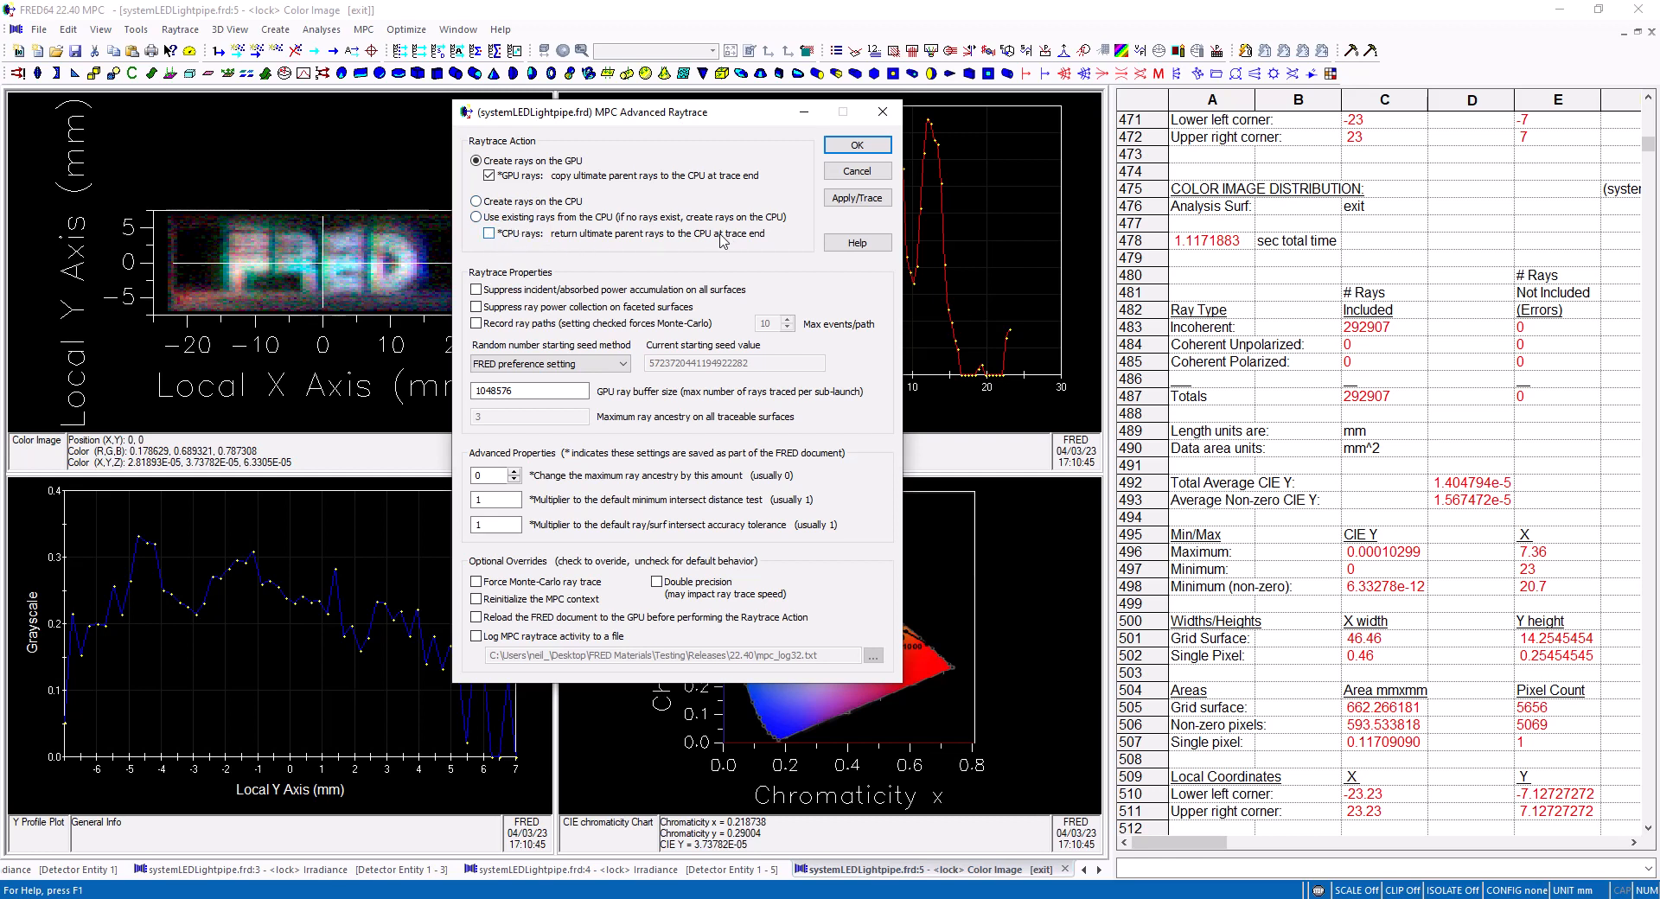
left_click(857, 170)
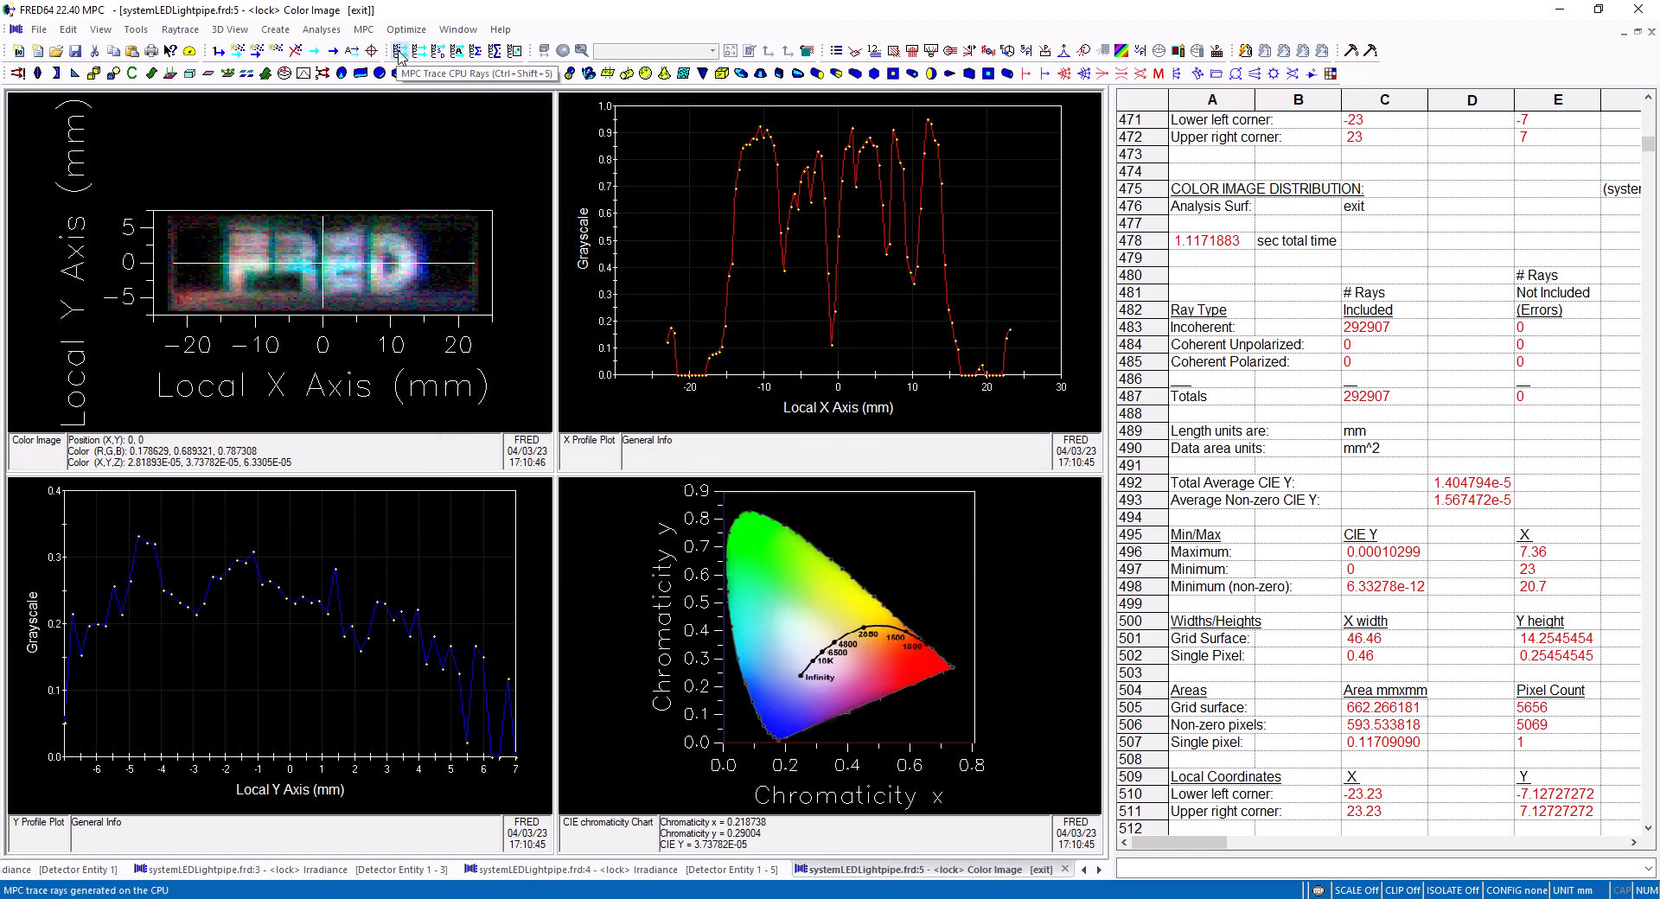
left_click(398, 52)
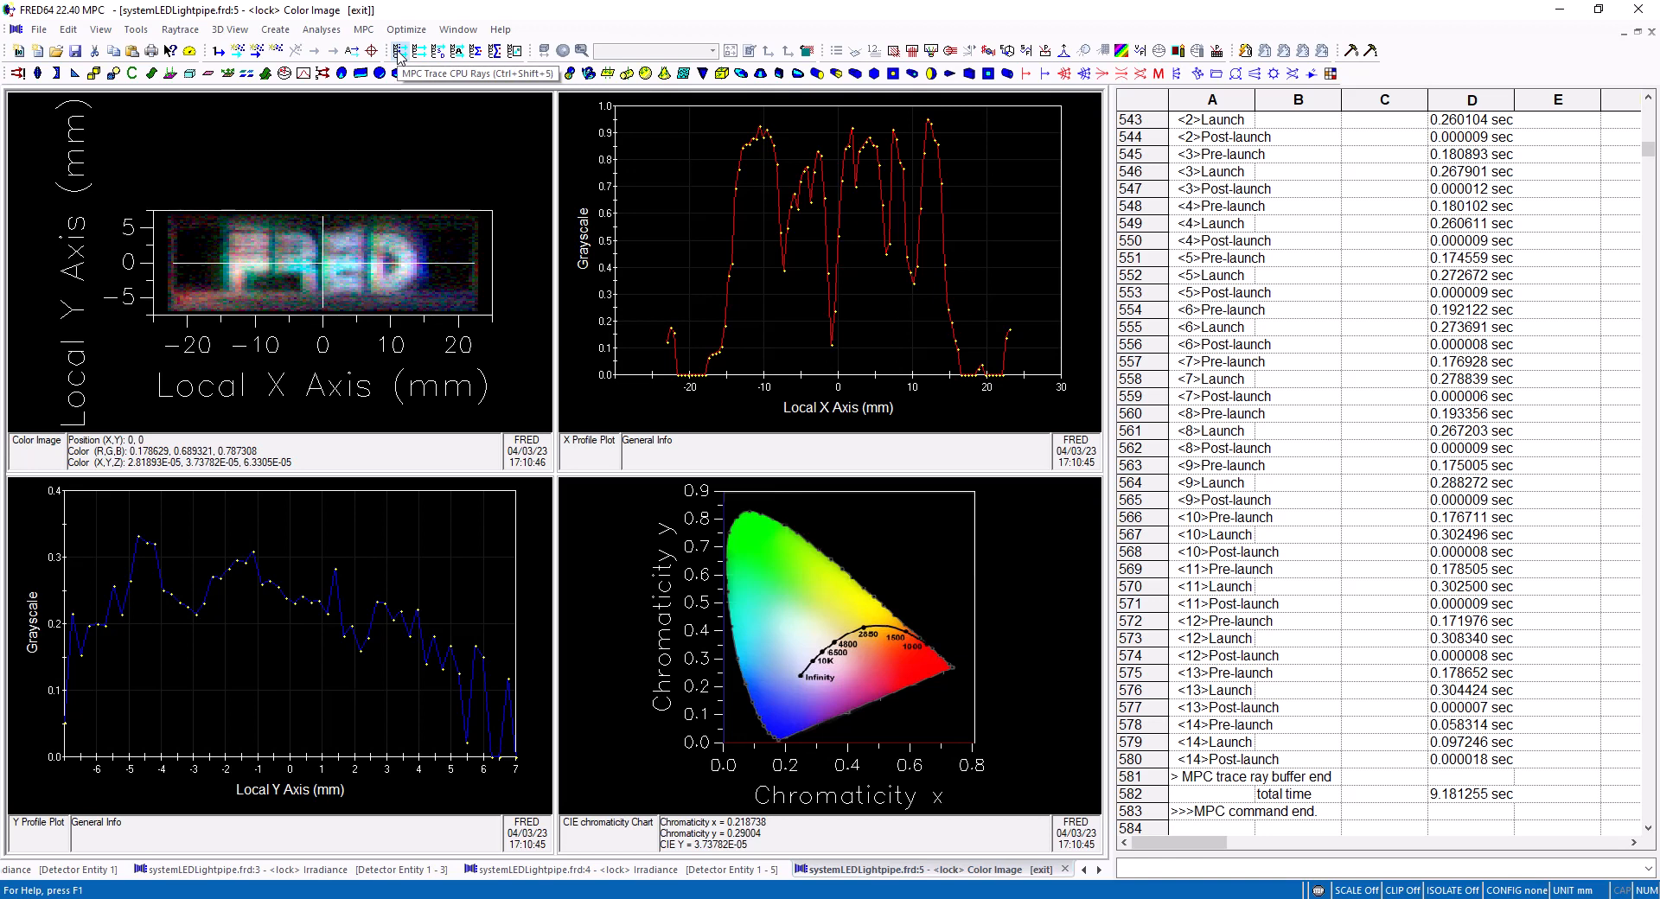
Open the MPC advanced raytrace settings.
left_click(458, 52)
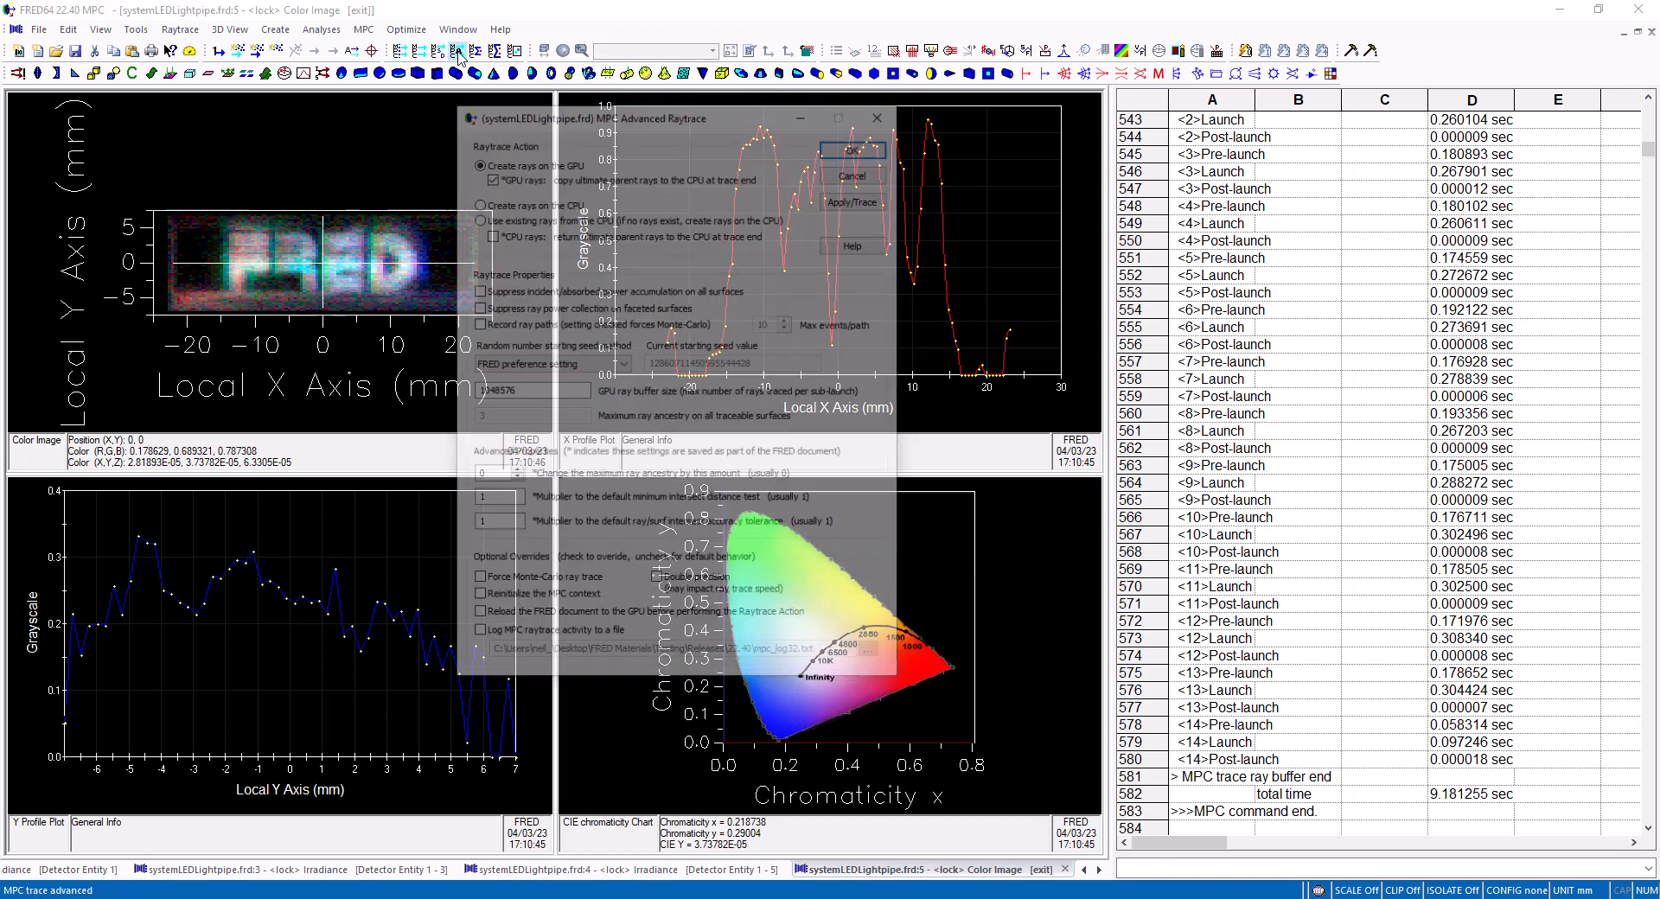